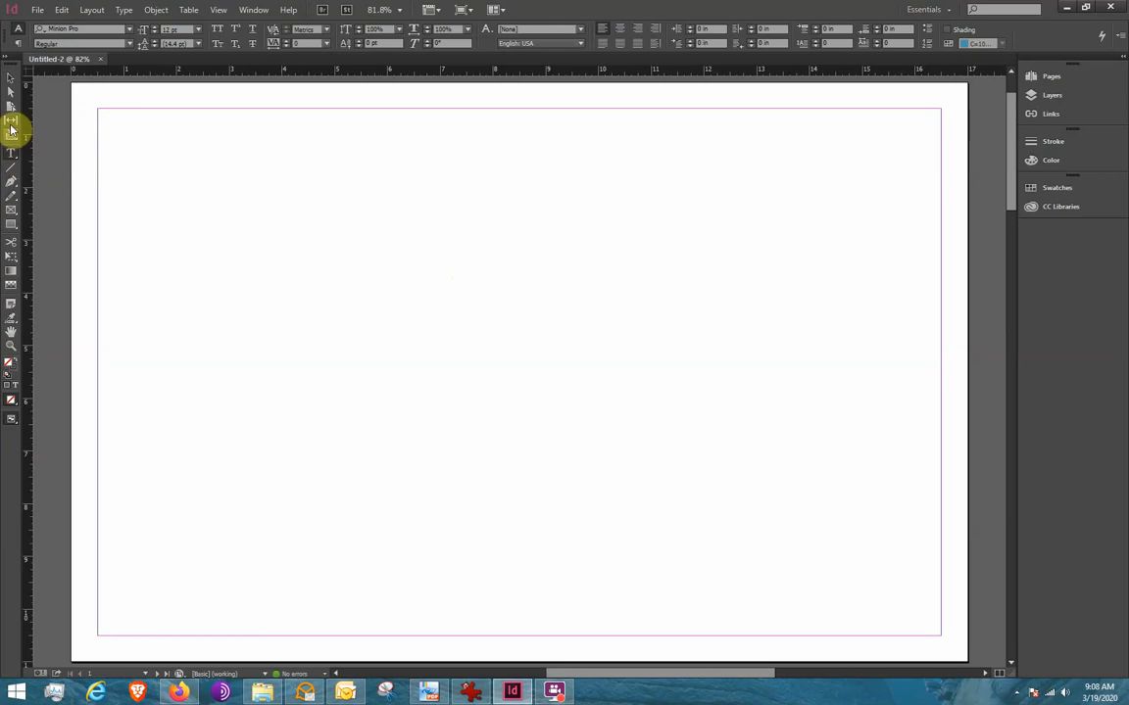
# - Compare the control options of the Selection and Type tools, ending with the Selection tool active
pyautogui.click(11, 78)
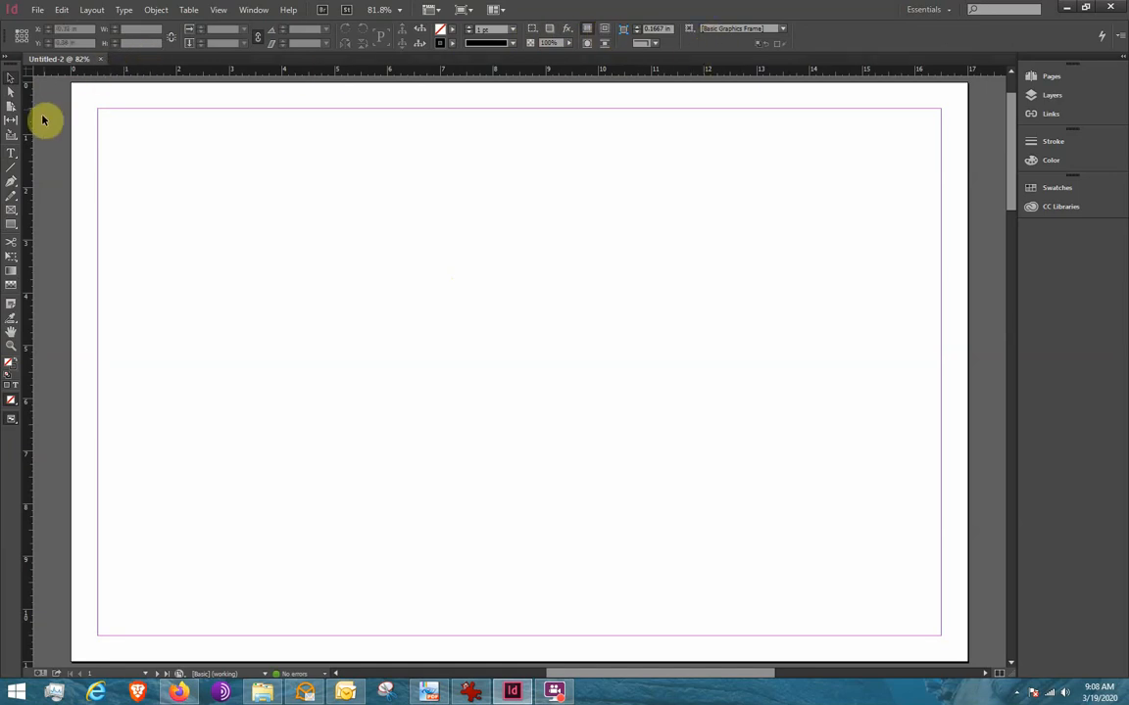
pyautogui.click(13, 155)
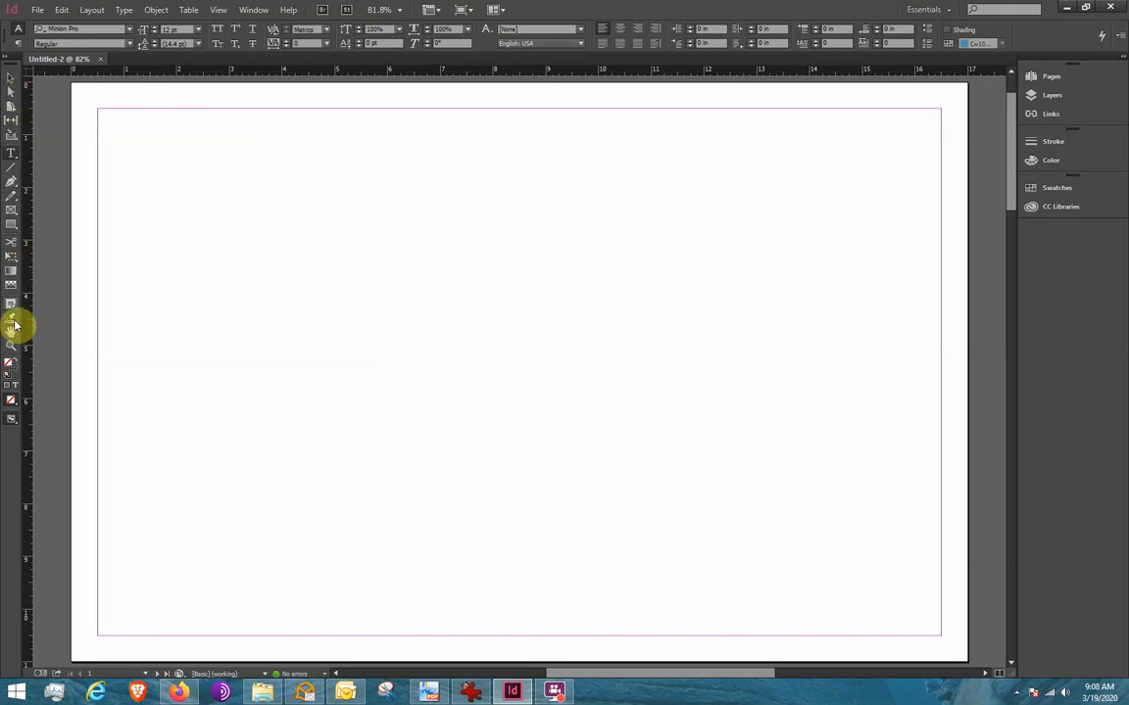
pyautogui.click(13, 82)
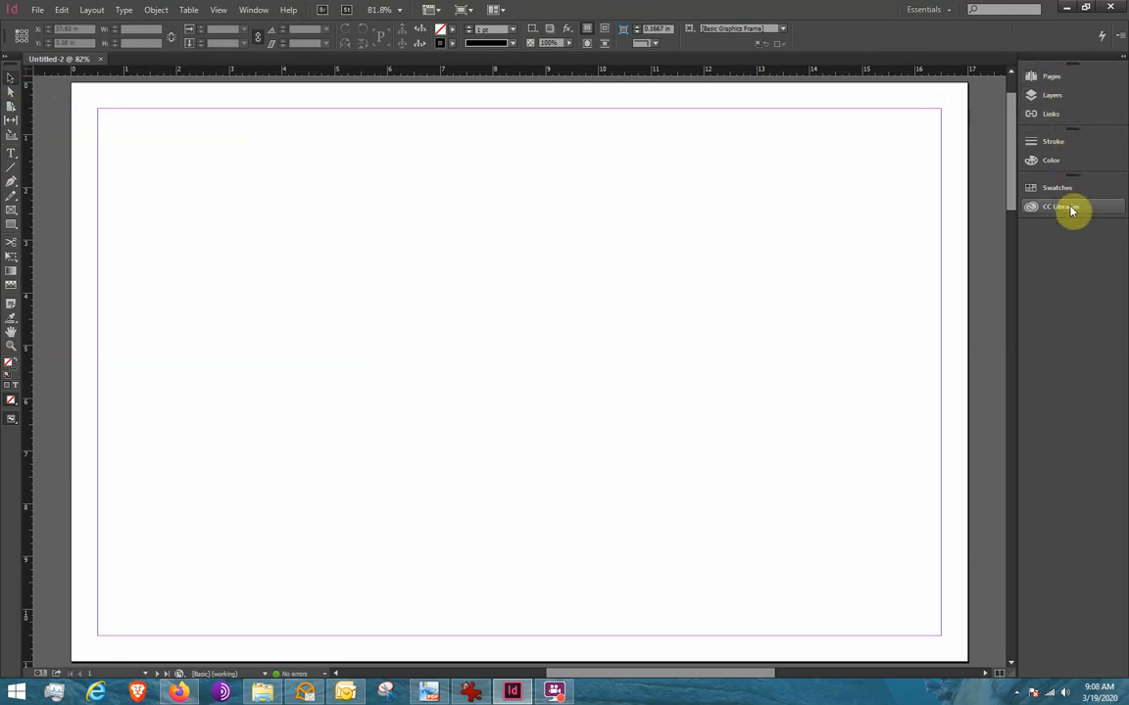
# - View the document's pages, layers and links listings one after another and collapse each
pyautogui.click(1052, 78)
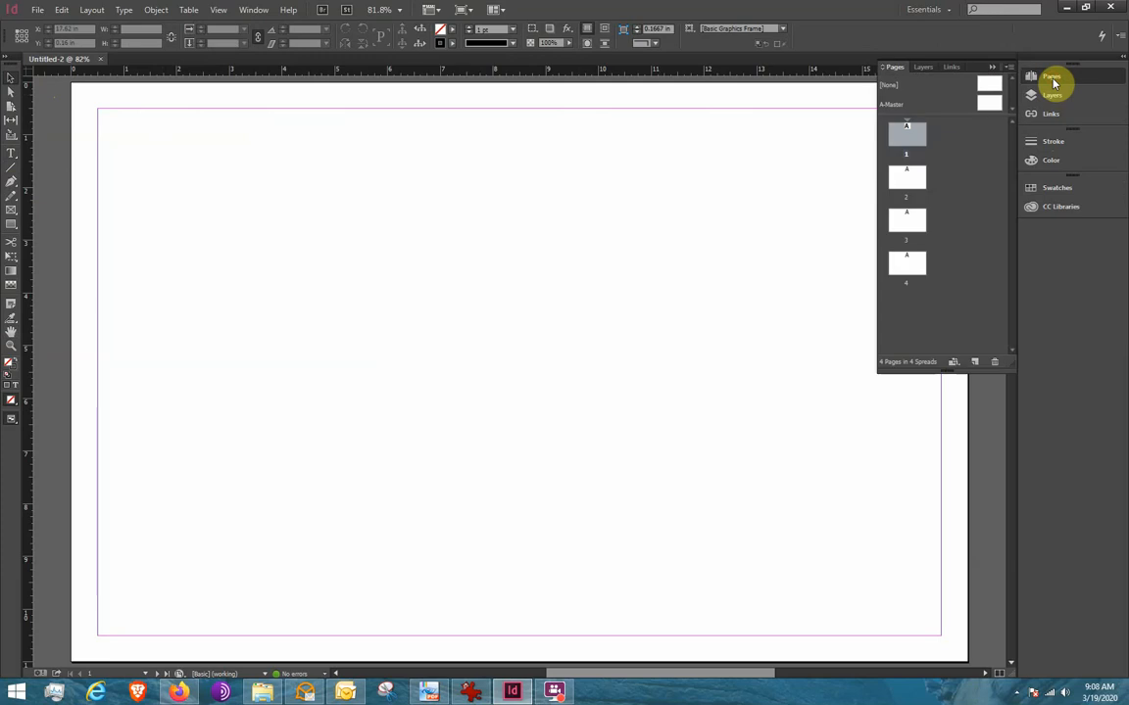
pyautogui.click(1054, 82)
pyautogui.click(1053, 97)
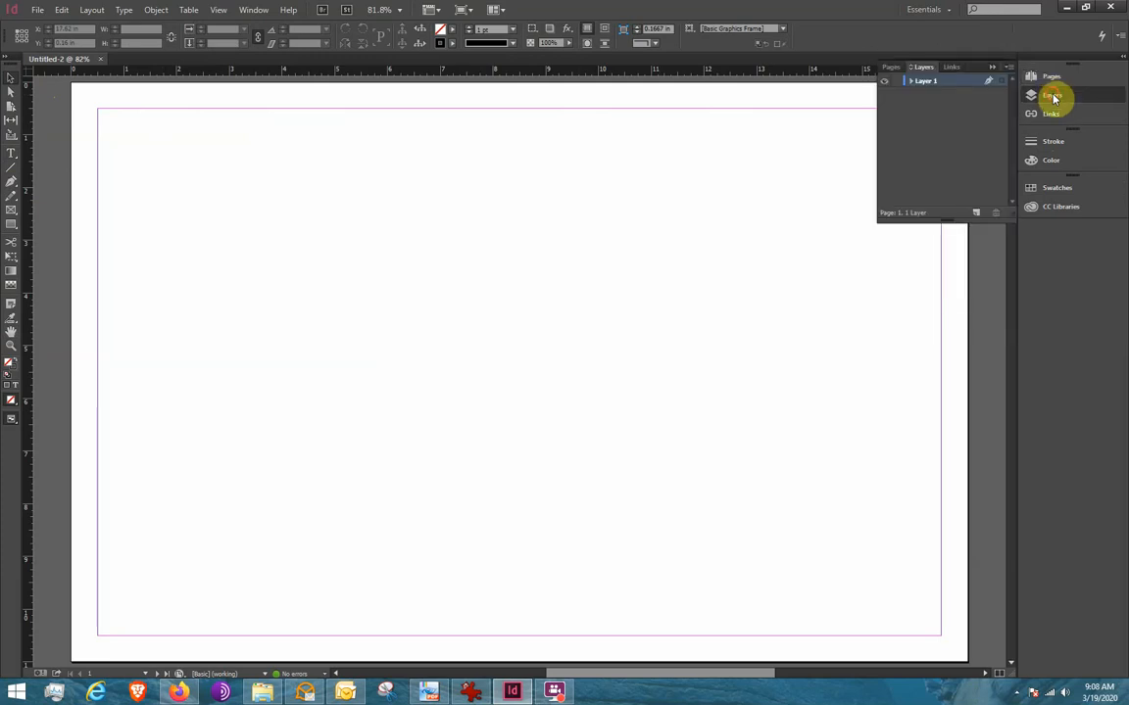
pyautogui.click(1054, 98)
pyautogui.click(1052, 113)
pyautogui.click(1052, 114)
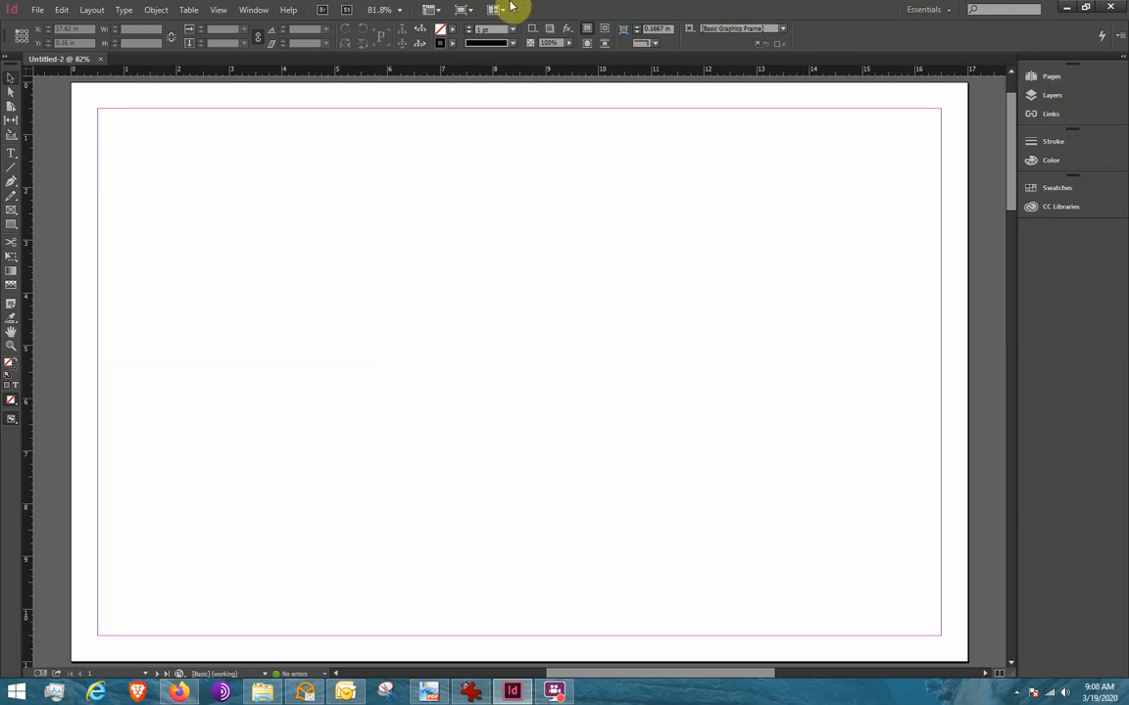
# - Display the Stroke settings and collapse them again
pyautogui.click(254, 10)
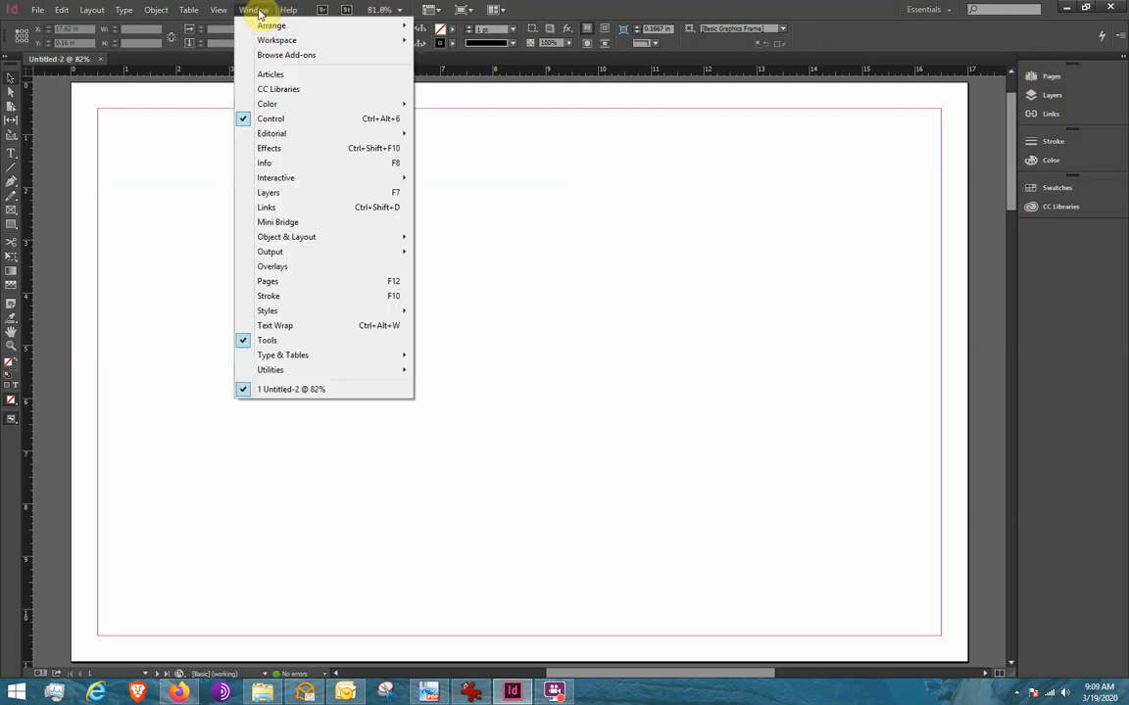
pyautogui.click(271, 295)
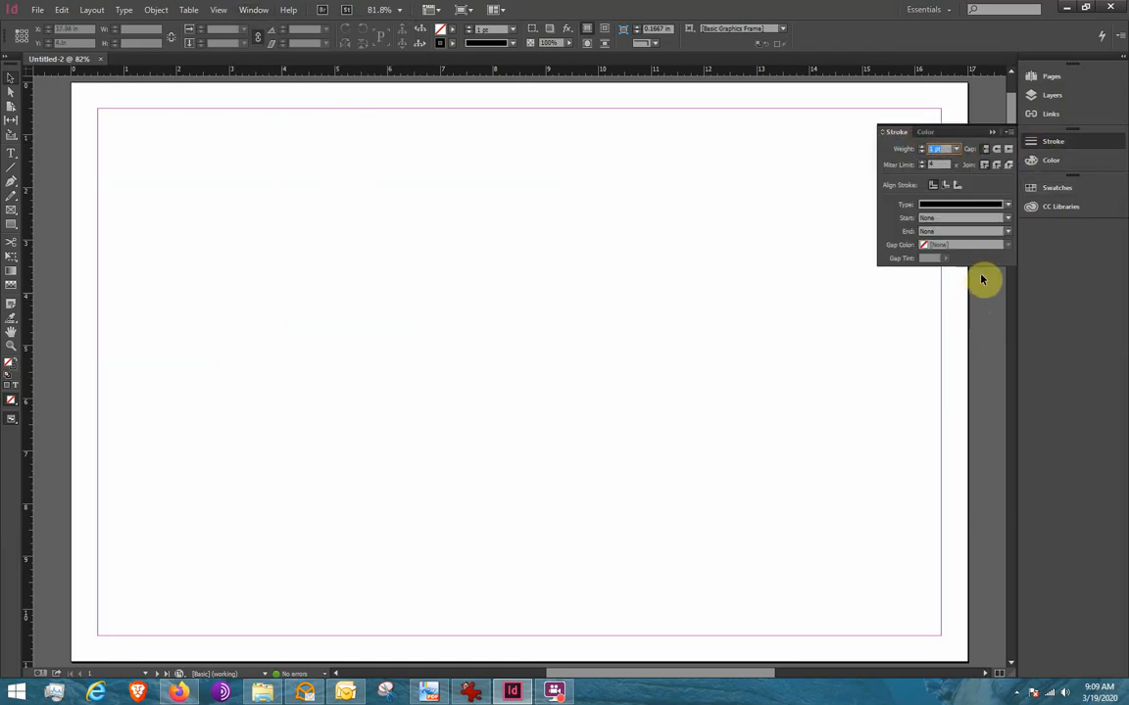
pyautogui.click(992, 134)
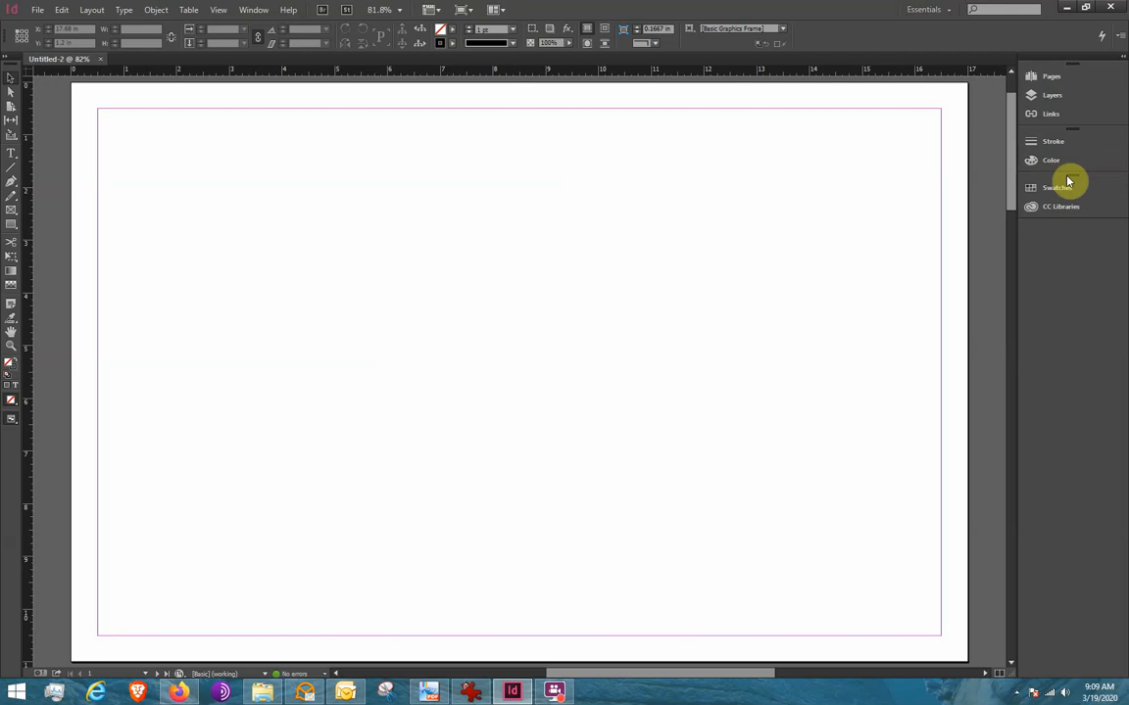
# - Open the document's page list, shorten it slightly and step through pages 1 to 4 and back to page 1
pyautogui.click(1061, 78)
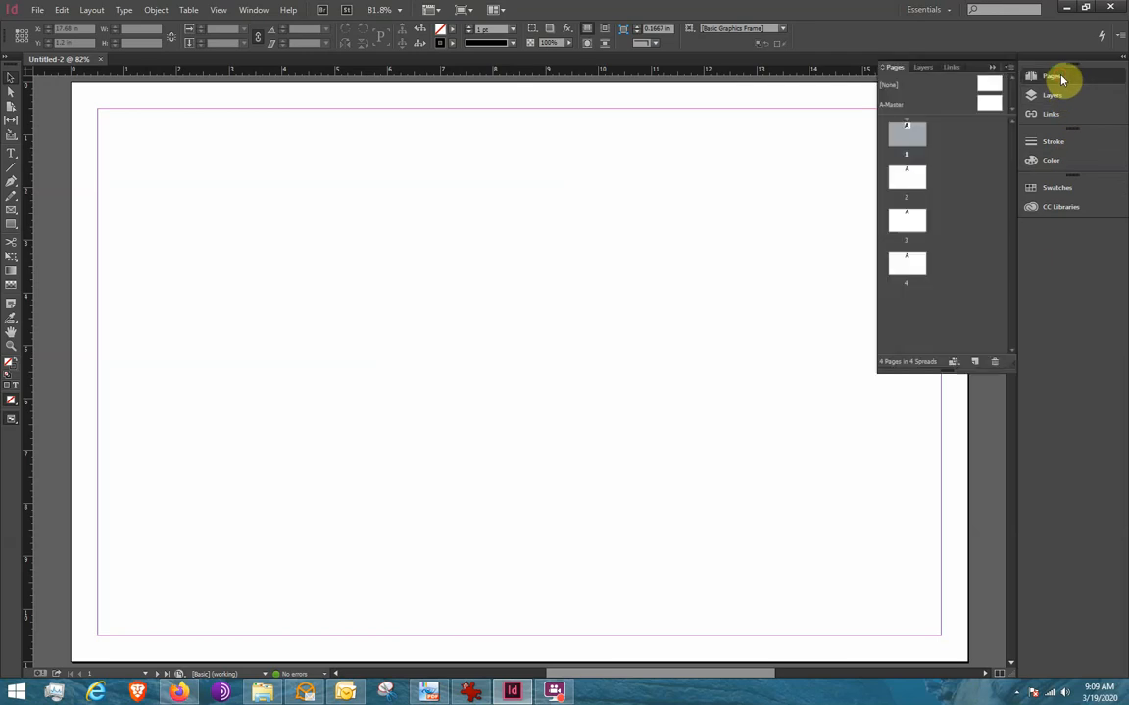
pyautogui.moveTo(938, 370)
pyautogui.mouseDown()
pyautogui.moveTo(937, 181)
pyautogui.moveTo(941, 360)
pyautogui.mouseUp()
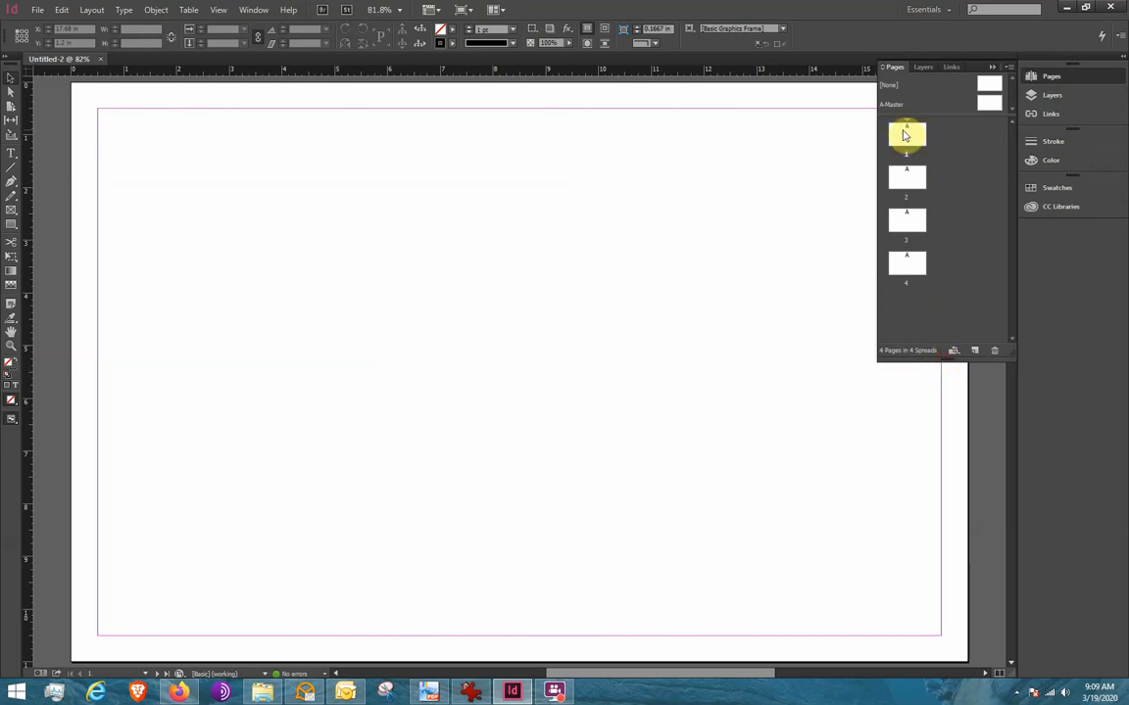
pyautogui.click(902, 186)
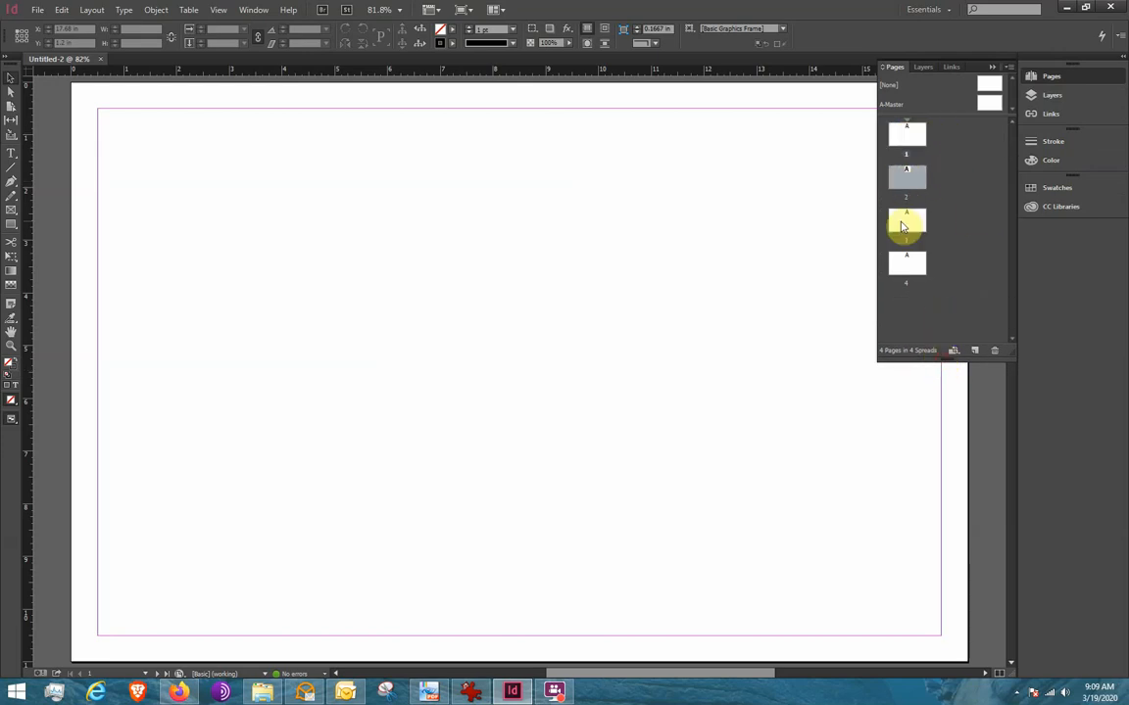
pyautogui.click(902, 219)
pyautogui.click(902, 263)
pyautogui.click(905, 220)
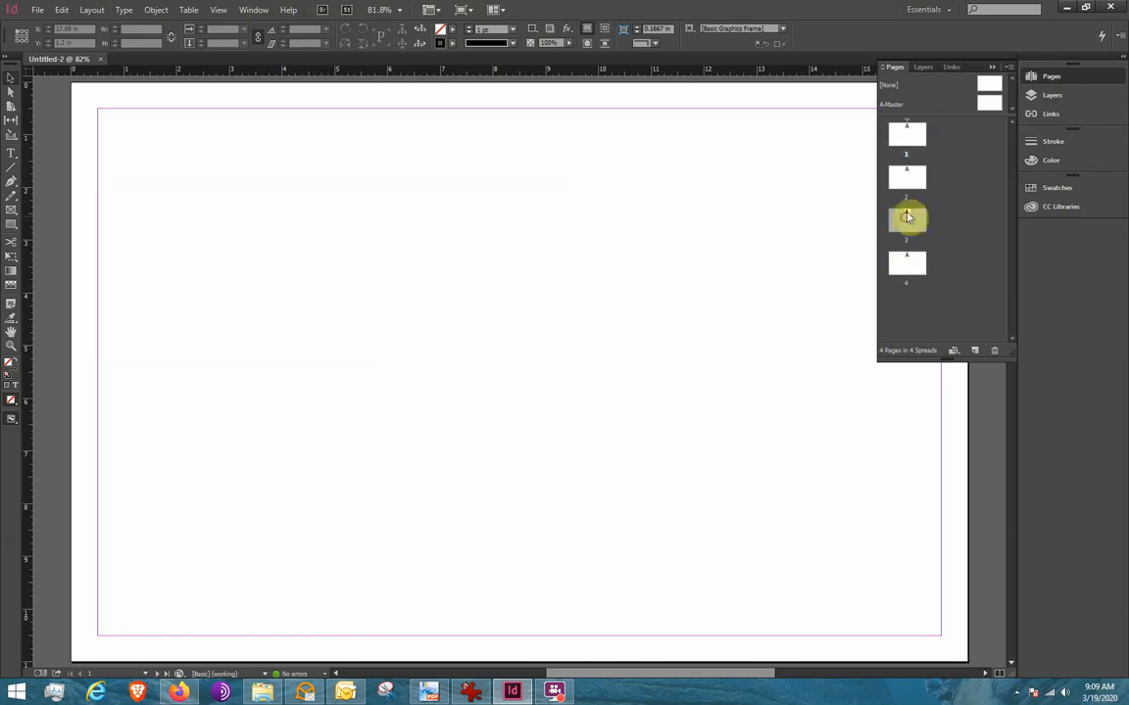
pyautogui.click(910, 177)
pyautogui.click(916, 144)
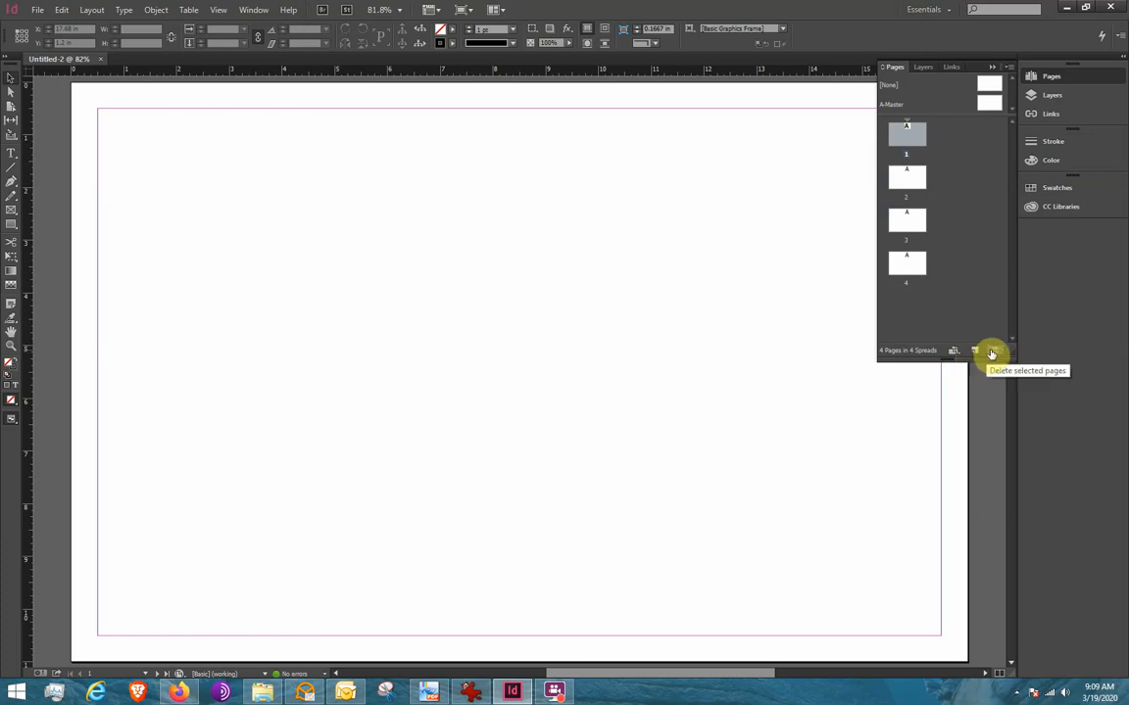
# - Select page 4 and examine the [None] and A-Master entries among the master pages
pyautogui.click(923, 275)
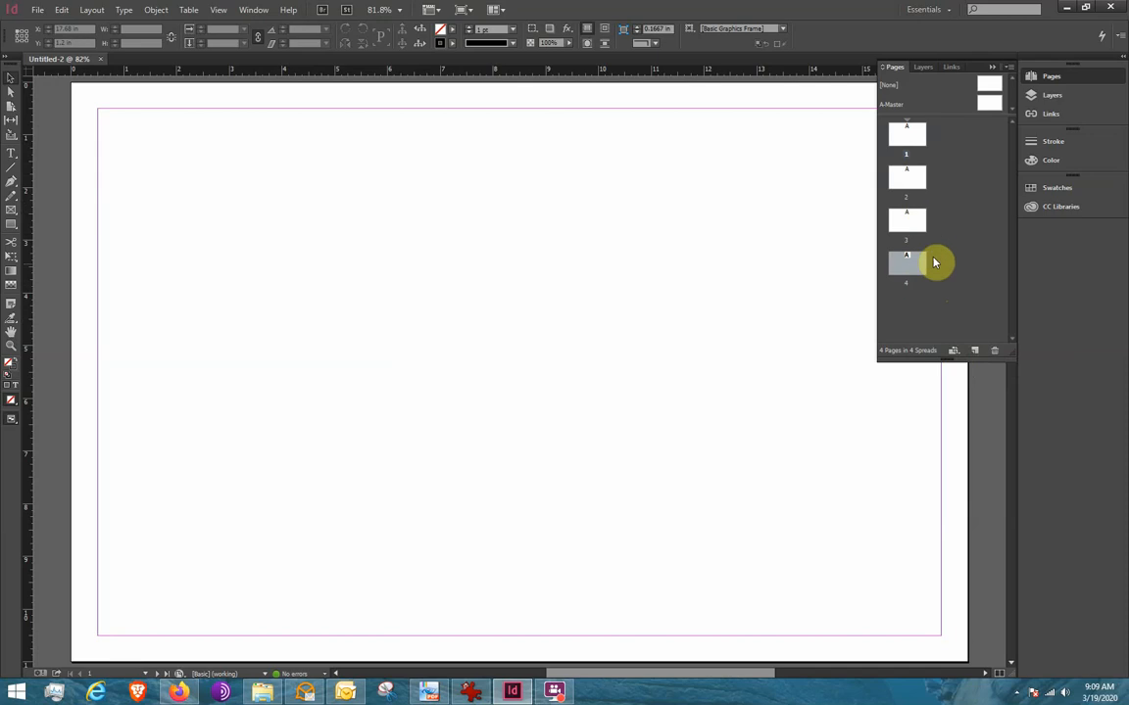
pyautogui.click(945, 244)
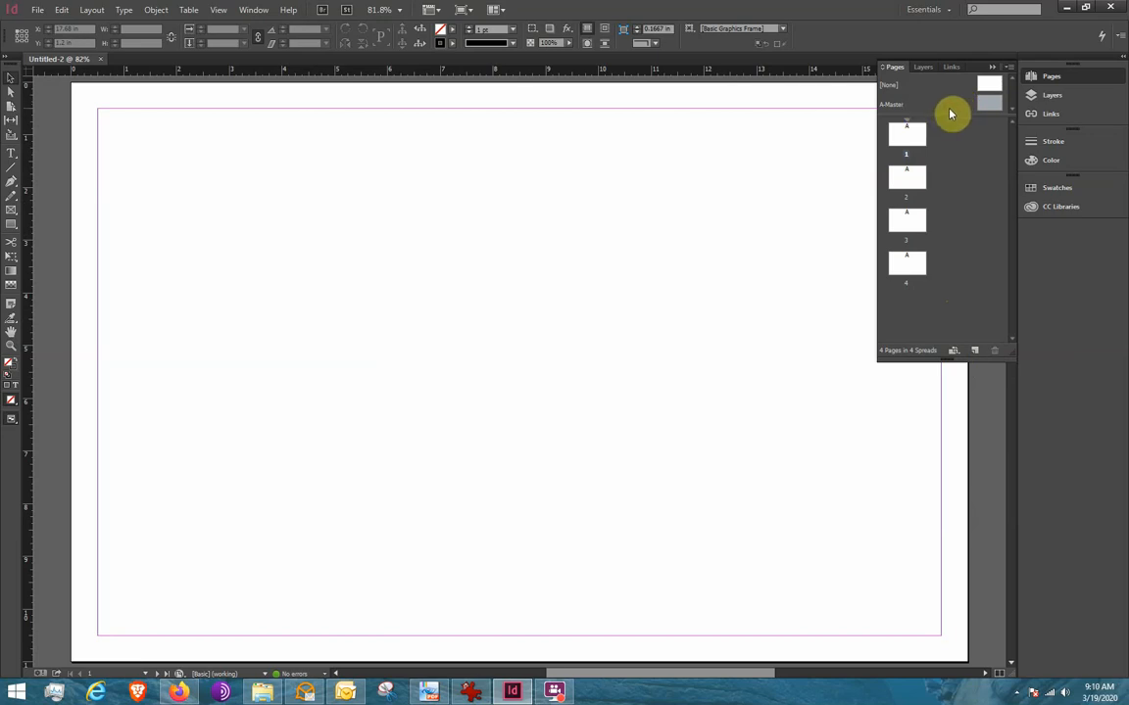
pyautogui.click(898, 86)
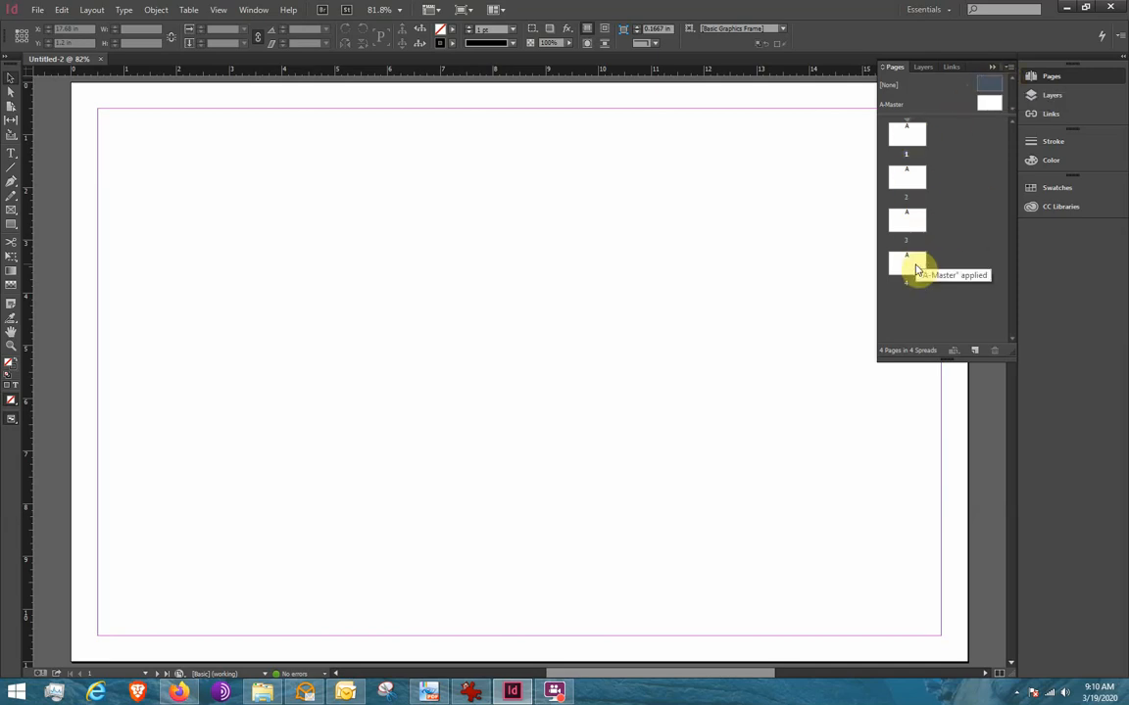
pyautogui.click(904, 105)
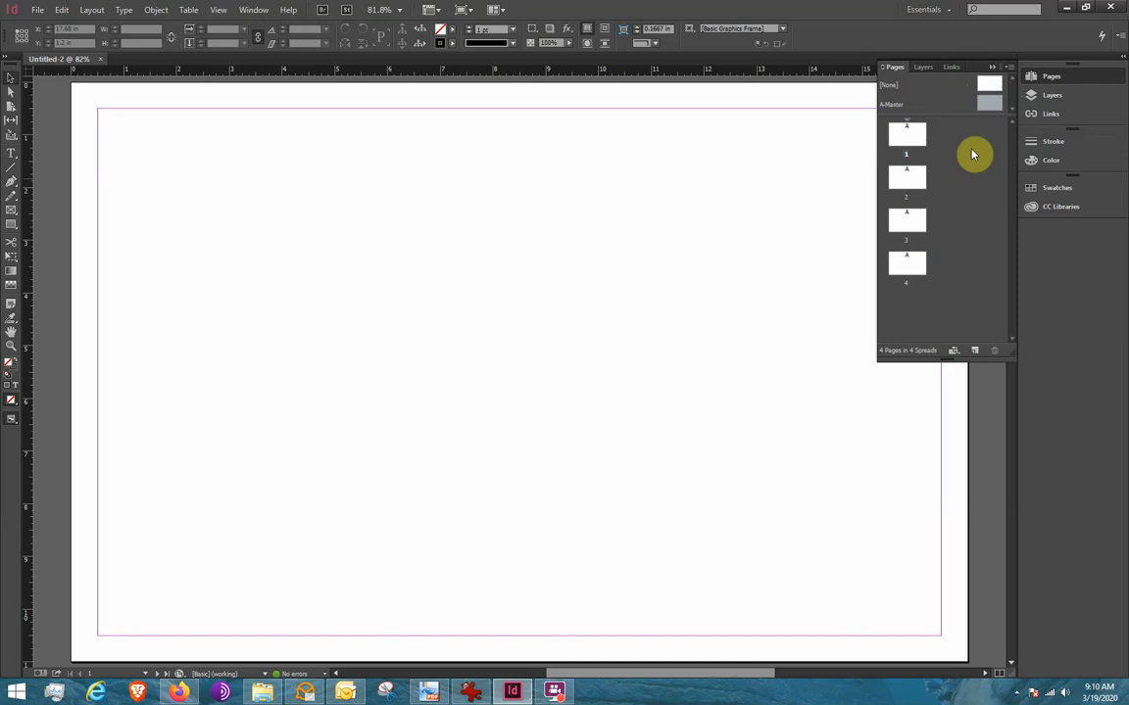
# - Enlarge the master page area, add a B-Master page, delete it and shrink the area again
pyautogui.moveTo(963, 114); pyautogui.dragTo(963, 153)
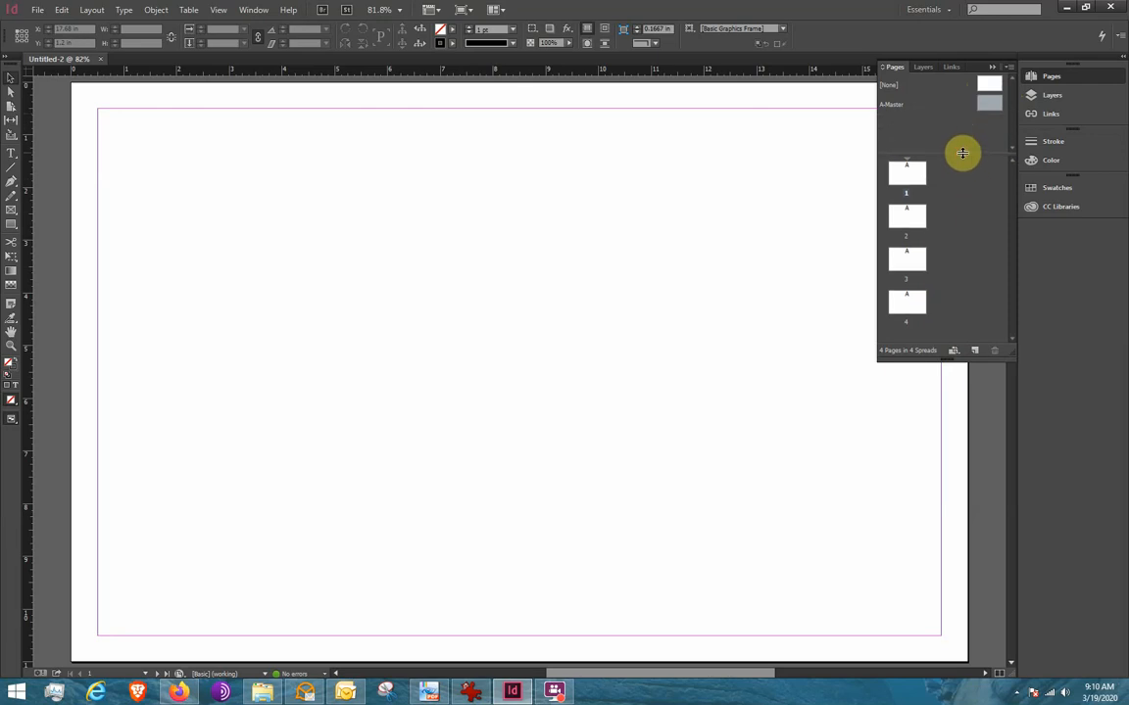
pyautogui.click(977, 352)
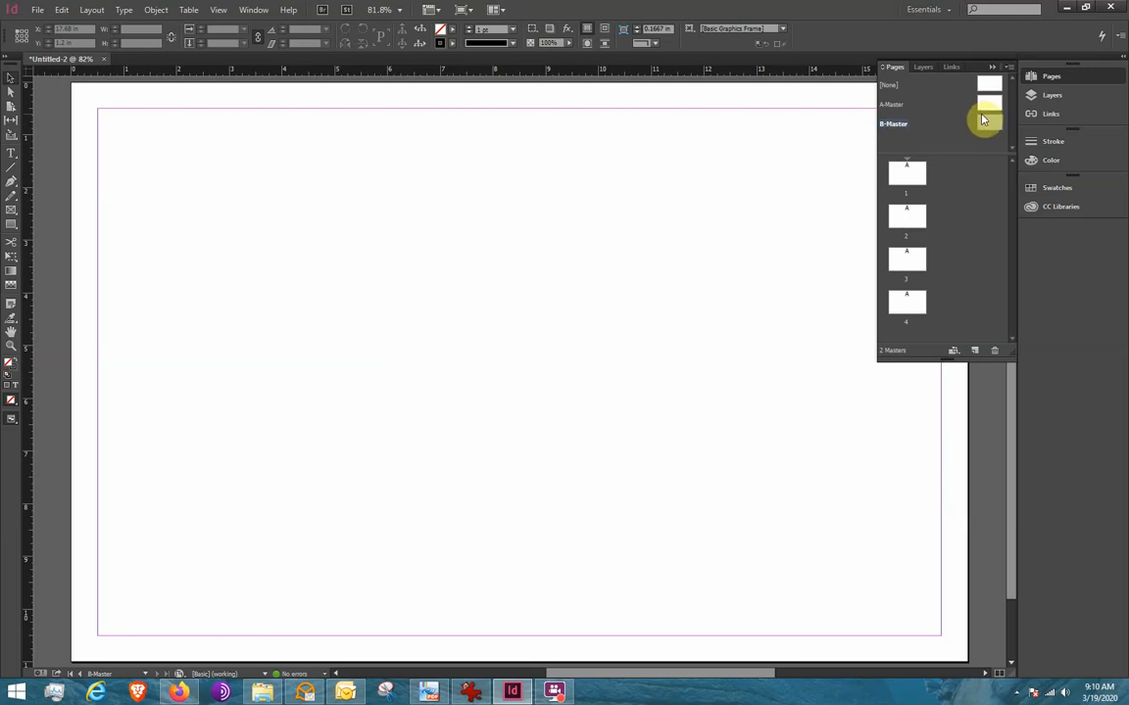
pyautogui.moveTo(990, 122); pyautogui.dragTo(919, 258)
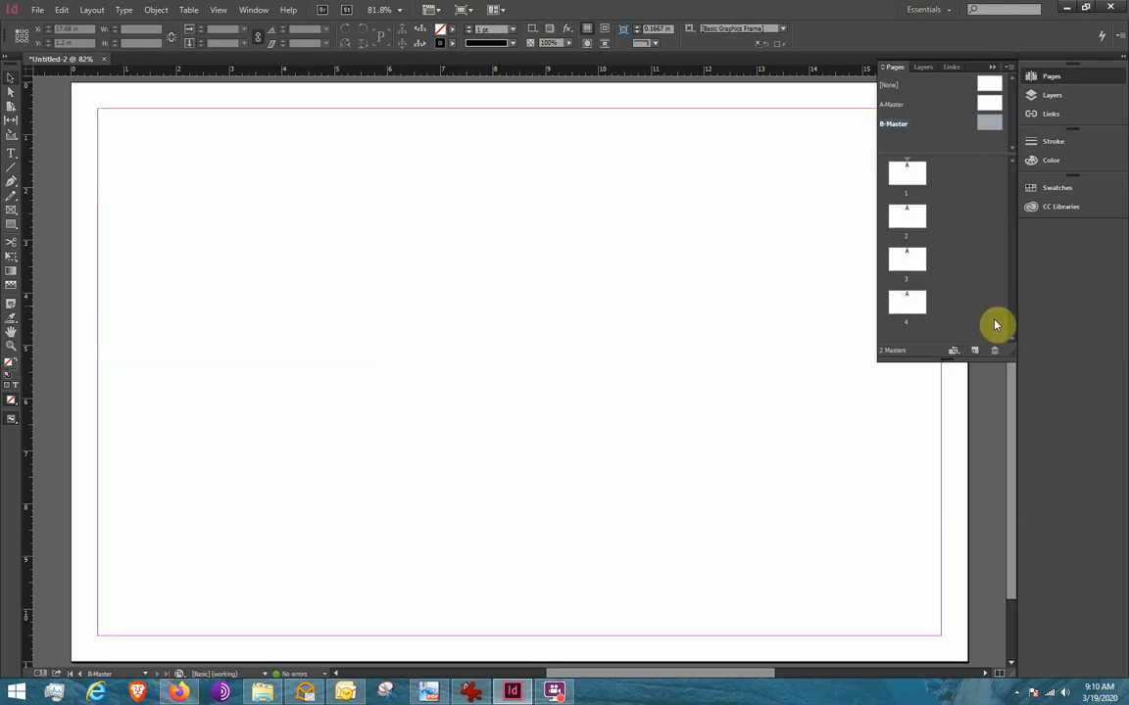
pyautogui.click(997, 352)
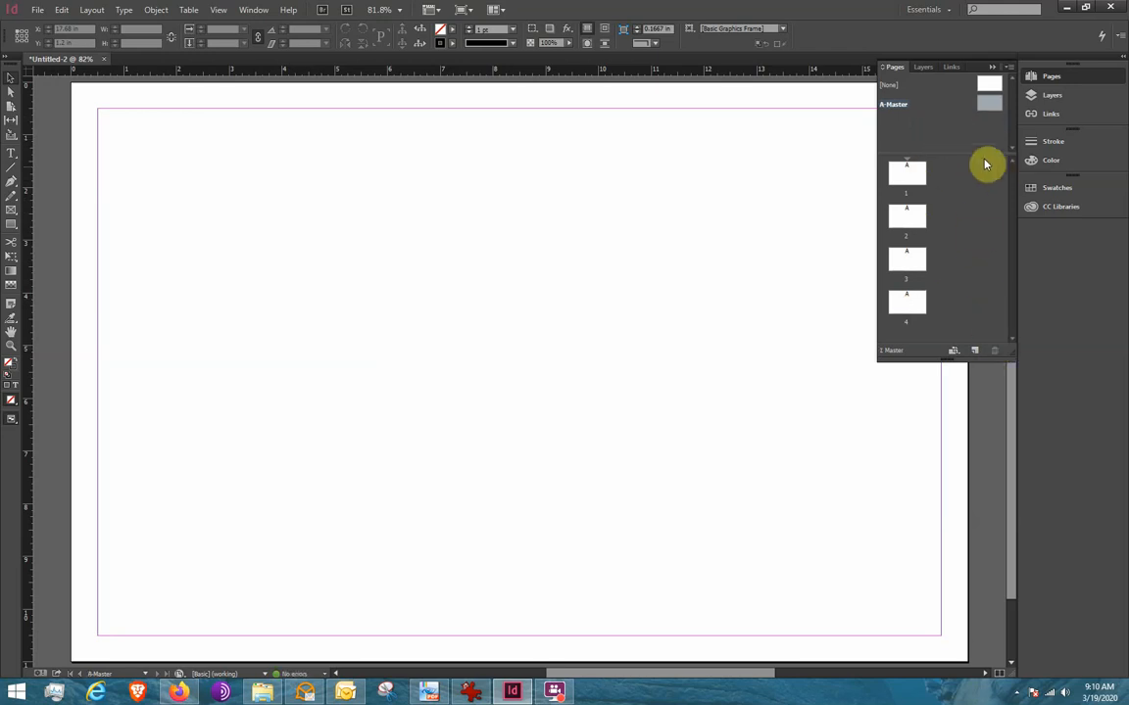
pyautogui.moveTo(984, 164); pyautogui.dragTo(979, 123)
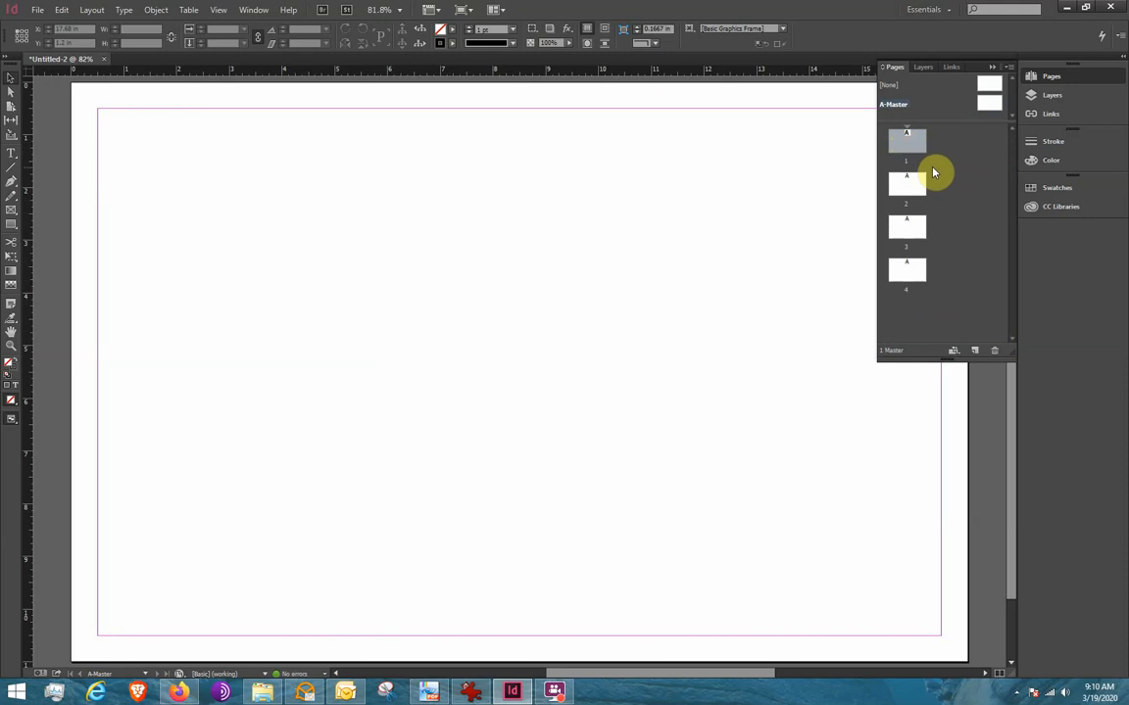
# - Apply the [None] master to page 1 and reapply A-Master to it
pyautogui.click(900, 104)
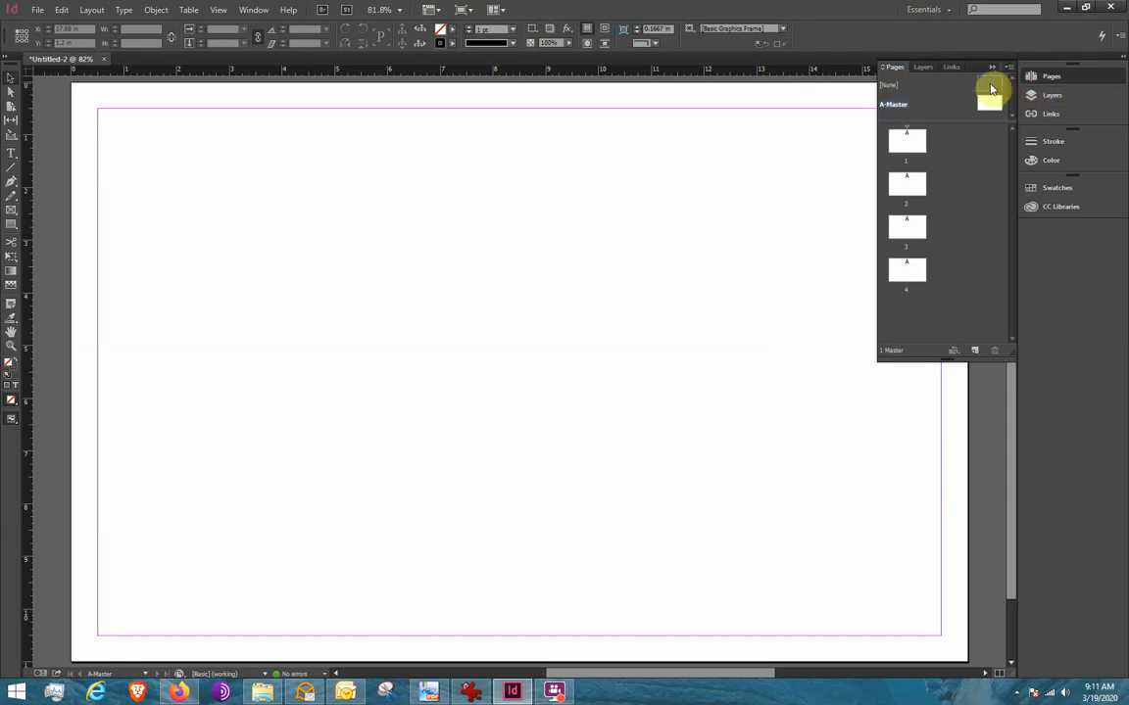
pyautogui.moveTo(980, 90); pyautogui.dragTo(919, 144)
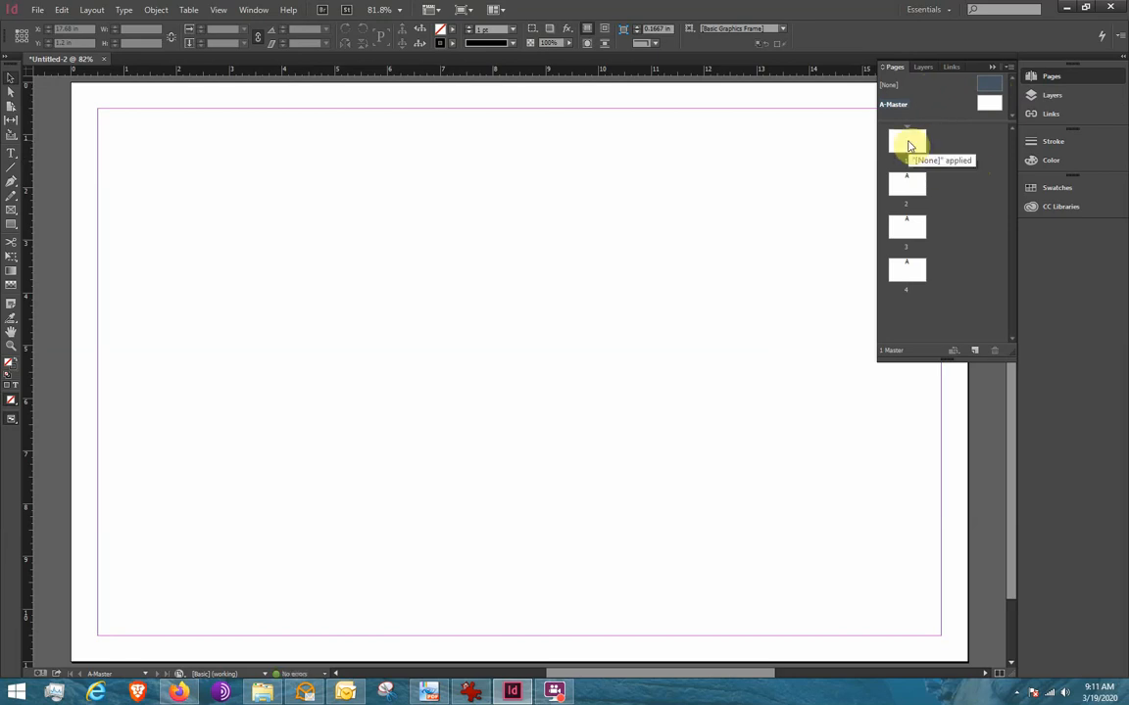
pyautogui.click(911, 142)
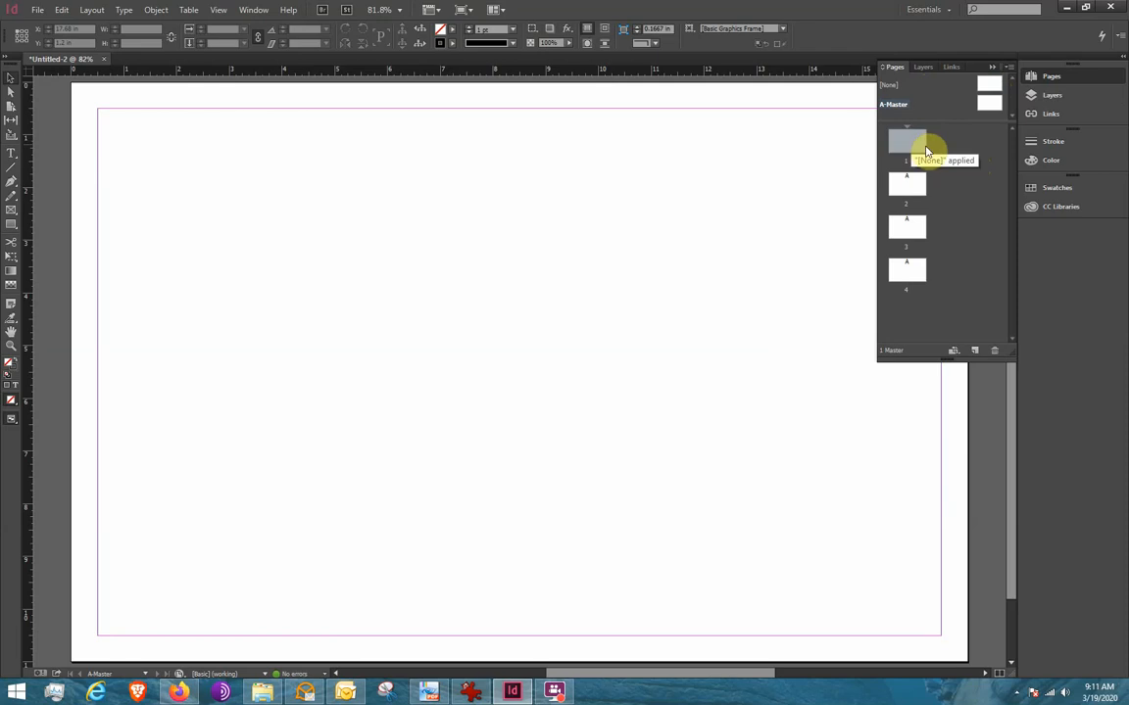
pyautogui.click(991, 101)
pyautogui.moveTo(978, 101); pyautogui.dragTo(913, 147)
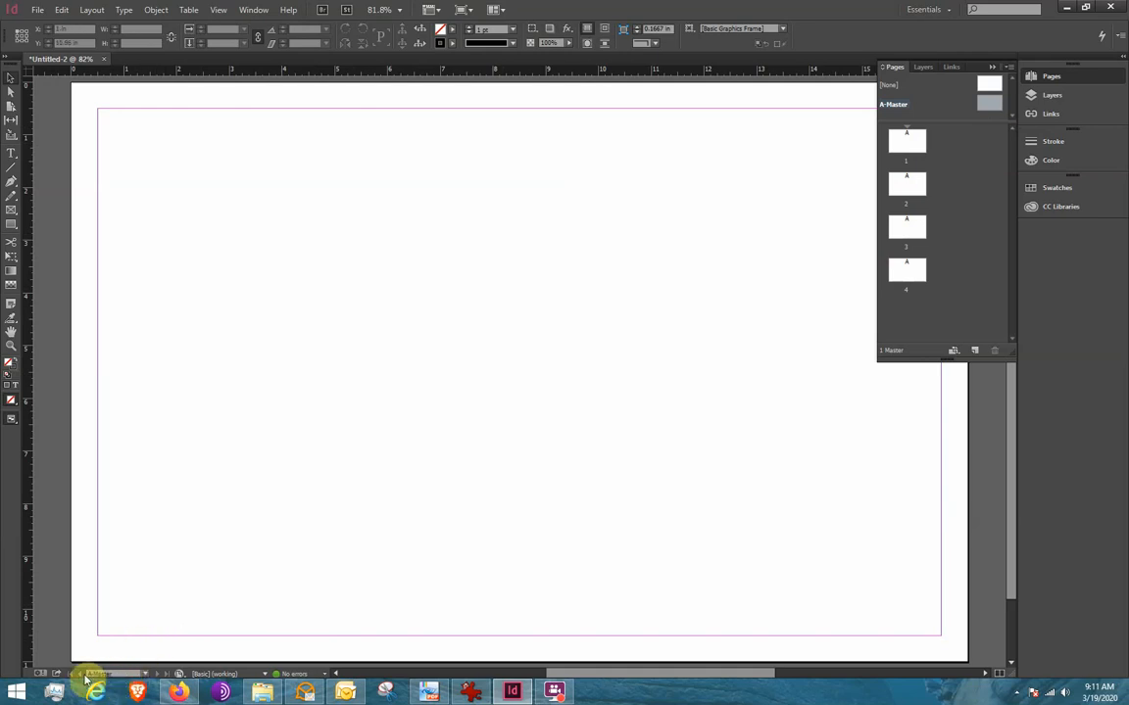
# - Go from the master page to page 1 and on to page 3 of the document
pyautogui.click(145, 675)
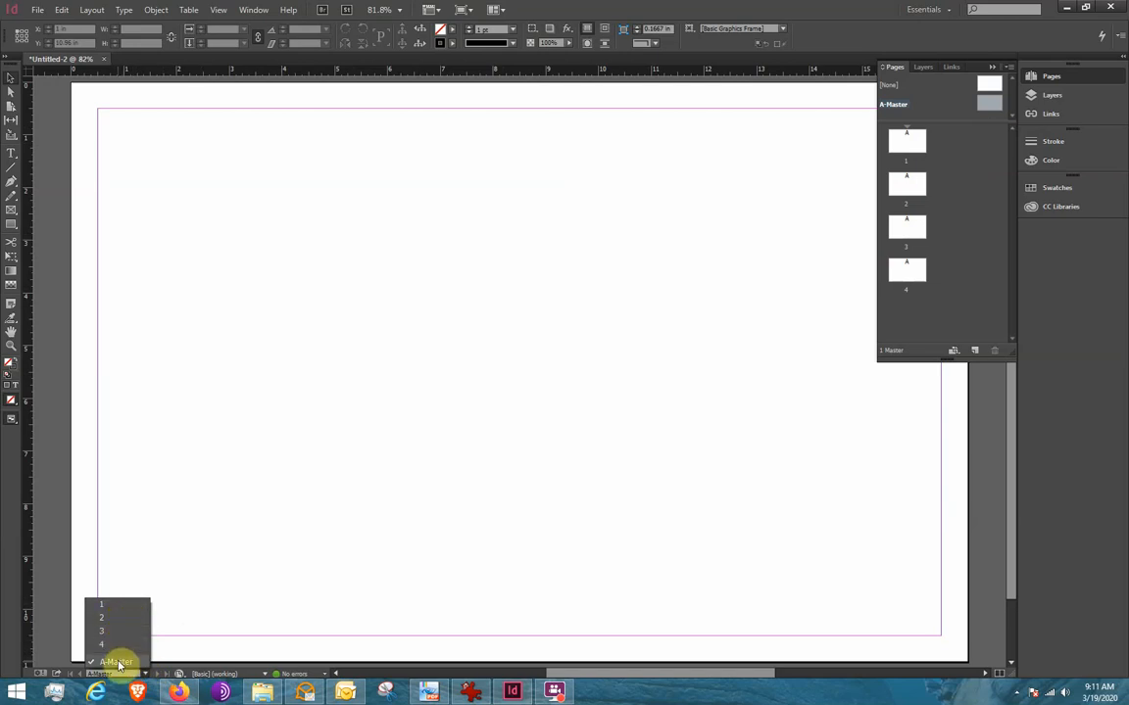
pyautogui.click(120, 608)
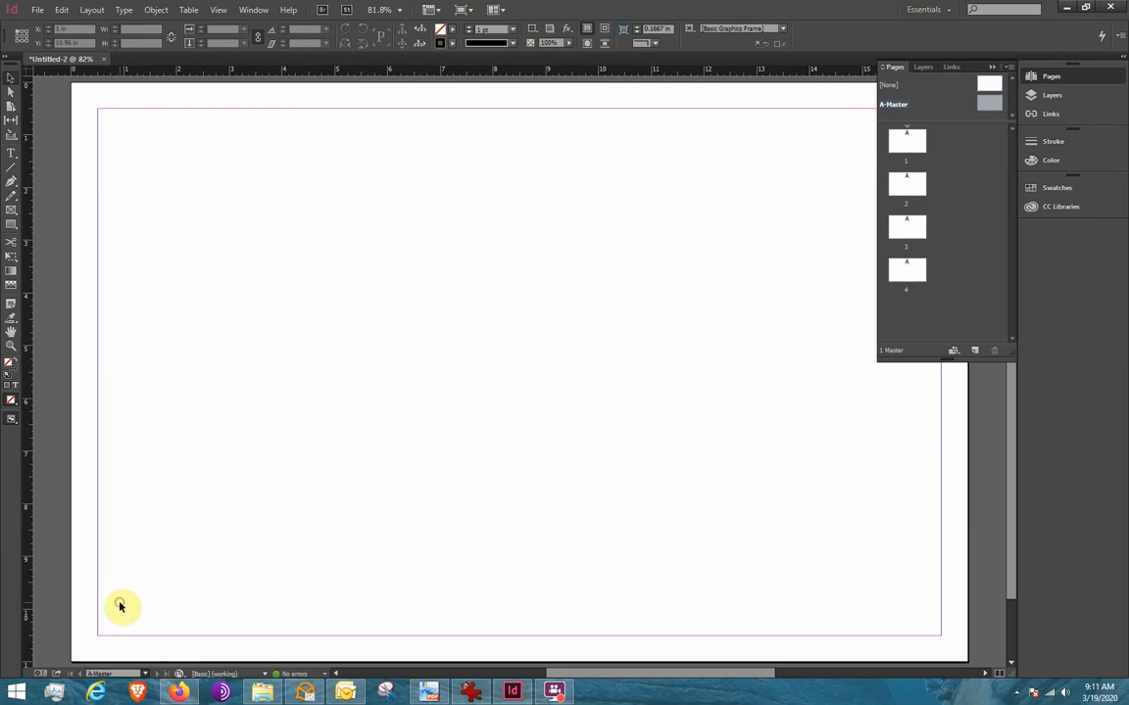
pyautogui.click(145, 674)
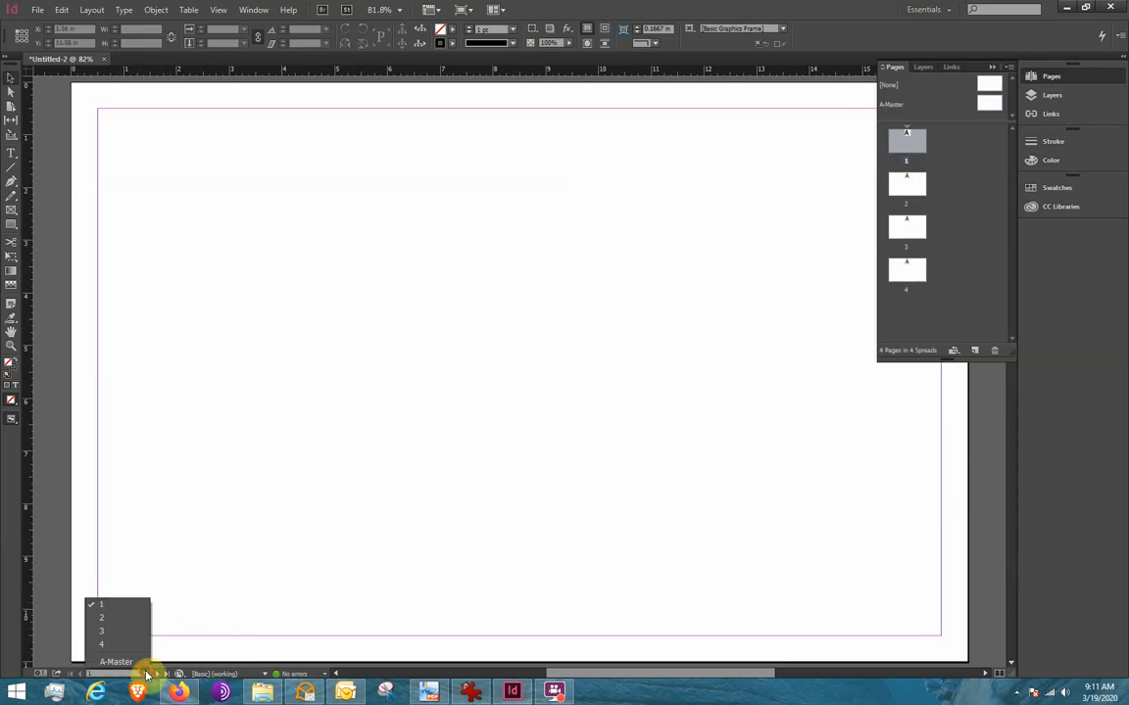
pyautogui.click(120, 635)
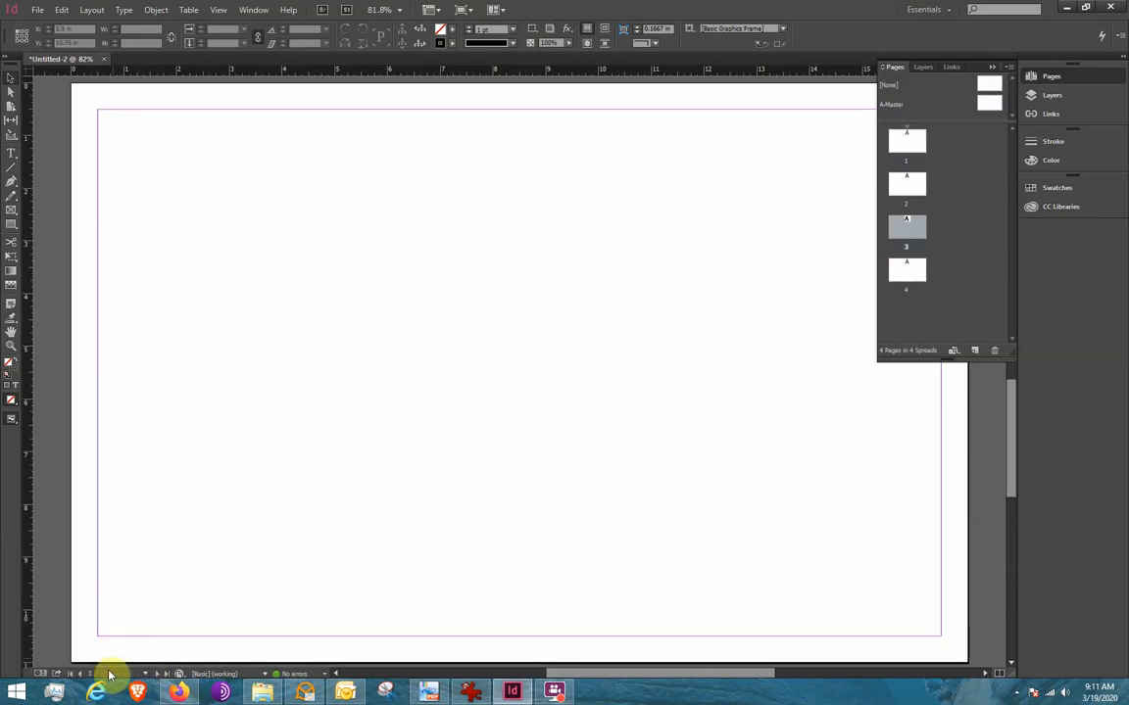
pyautogui.click(906, 225)
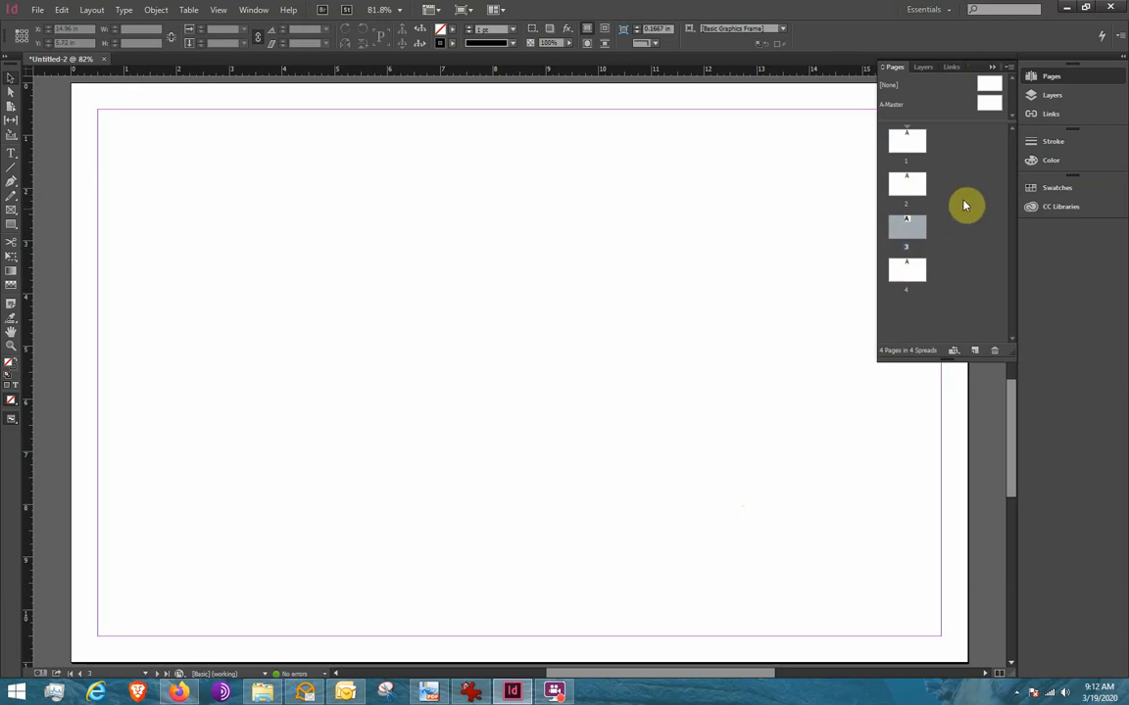
# - Open the A-Master page for editing and collapse the page list
pyautogui.click(988, 105)
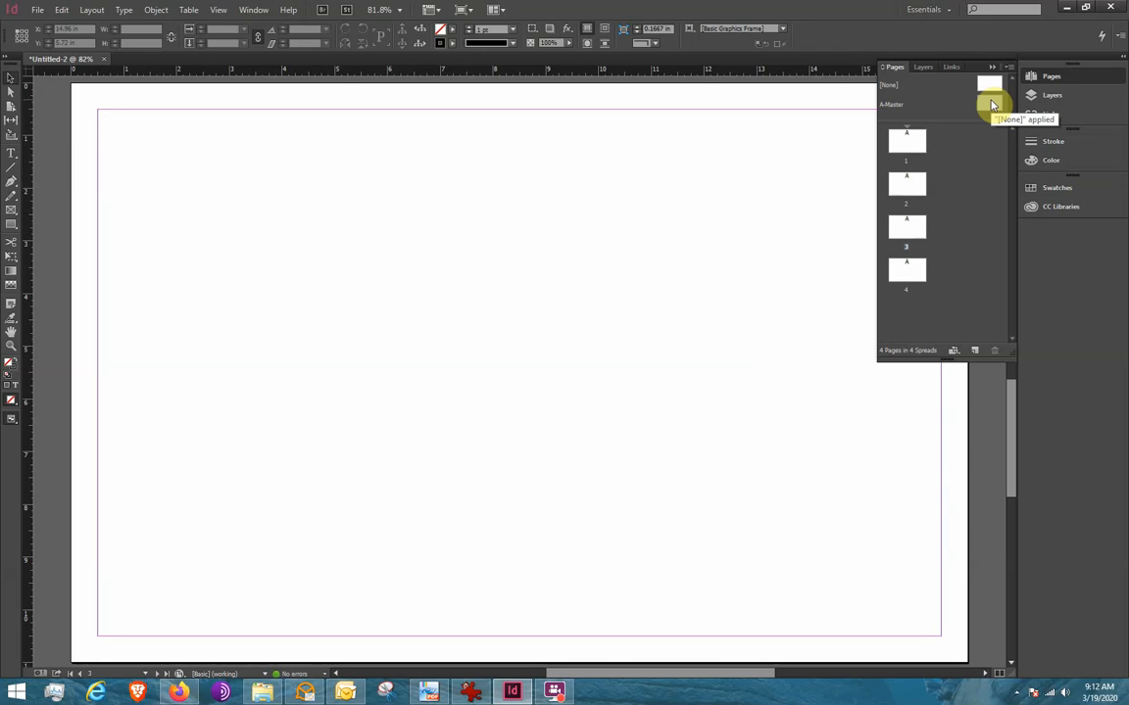
pyautogui.doubleClick(991, 105)
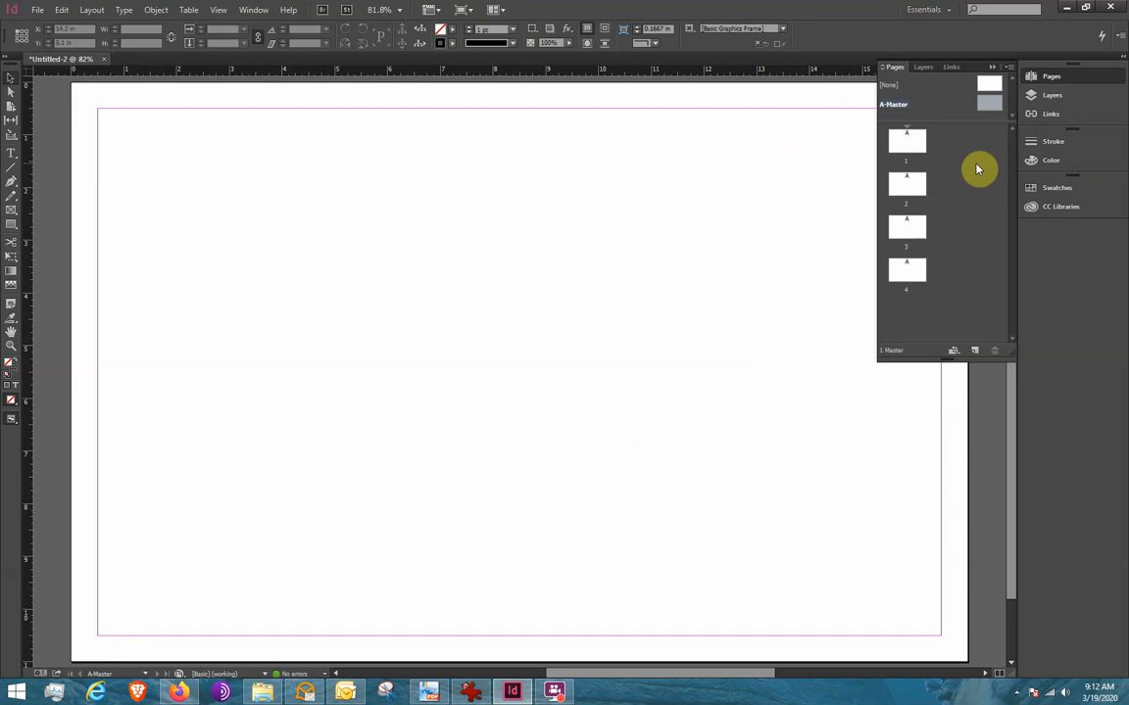
pyautogui.click(1051, 82)
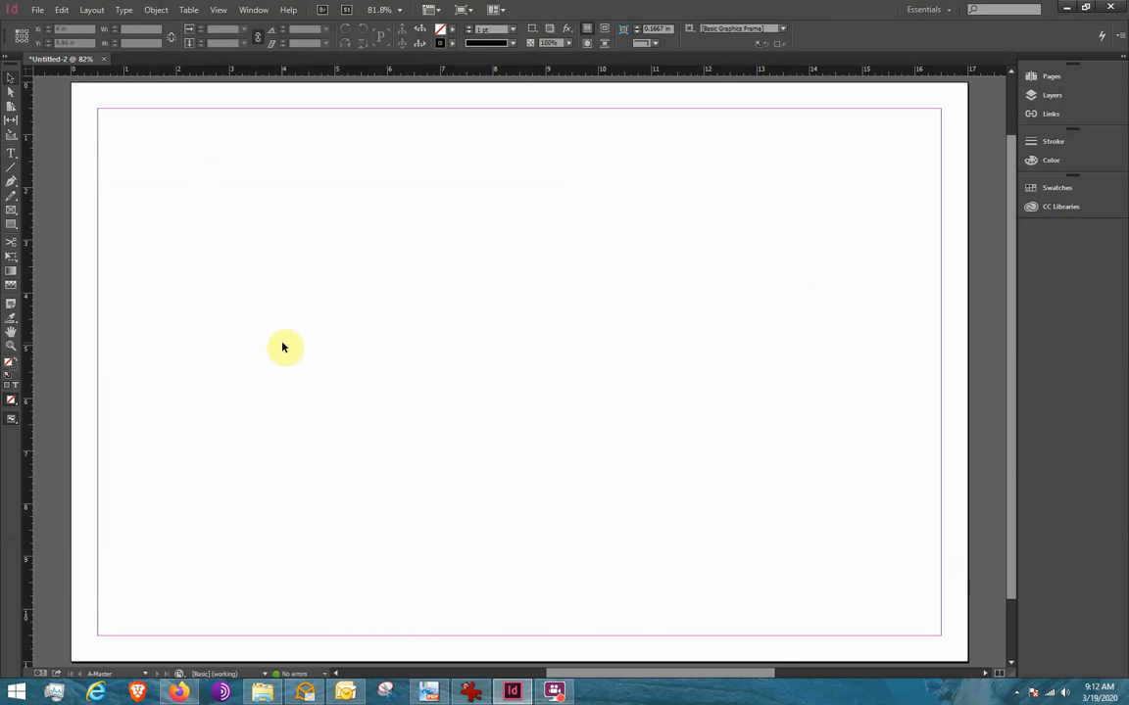
# - Draw a straight horizontal line about 17 in long across the full width of A-Master, about 9 in from the page's upper edge
pyautogui.click(13, 173)
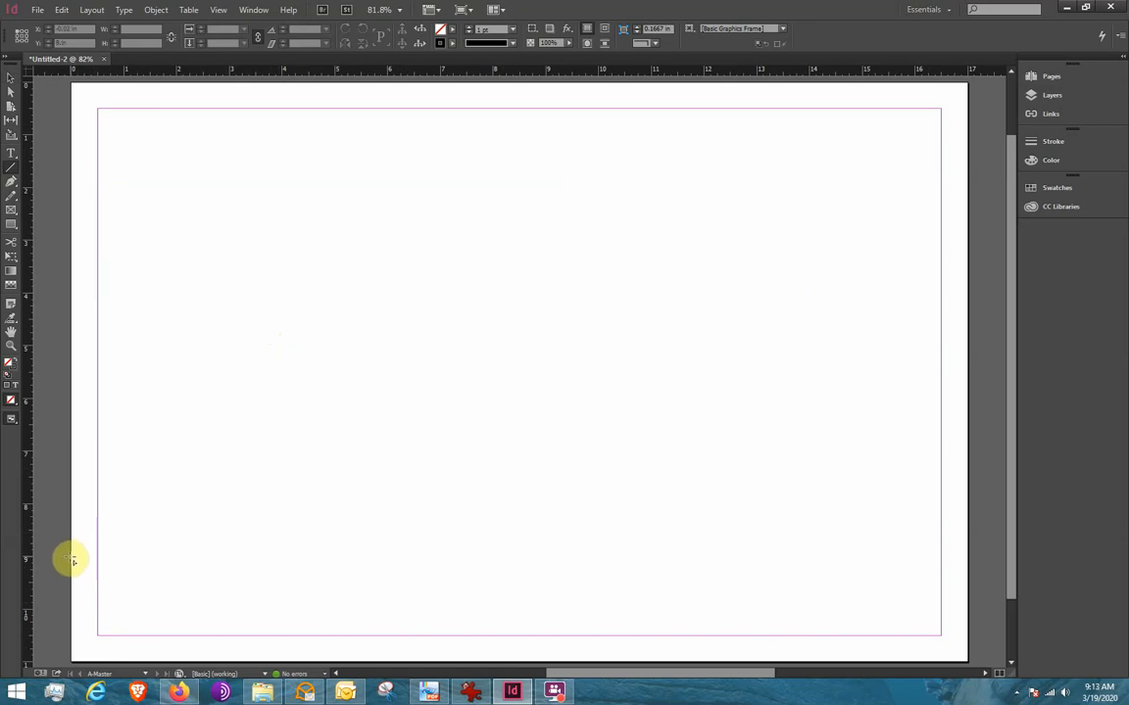
pyautogui.moveTo(71, 560)
pyautogui.mouseDown()
pyautogui.moveTo(134, 534)
pyautogui.moveTo(234, 542)
pyautogui.moveTo(300, 521)
pyautogui.moveTo(411, 354)
pyautogui.moveTo(433, 411)
pyautogui.moveTo(469, 420)
pyautogui.moveTo(495, 539)
pyautogui.moveTo(566, 465)
pyautogui.moveTo(590, 526)
pyautogui.moveTo(617, 411)
pyautogui.moveTo(630, 559)
pyautogui.moveTo(675, 494)
pyautogui.moveTo(826, 481)
pyautogui.moveTo(802, 405)
pyautogui.moveTo(847, 542)
pyautogui.moveTo(550, 391)
pyautogui.moveTo(175, 312)
pyautogui.moveTo(295, 332)
pyautogui.moveTo(176, 277)
pyautogui.moveTo(127, 237)
pyautogui.moveTo(170, 310)
pyautogui.moveTo(371, 421)
pyautogui.moveTo(455, 493)
pyautogui.moveTo(550, 544)
pyautogui.moveTo(965, 574)
pyautogui.mouseUp()
pyautogui.press('shift')
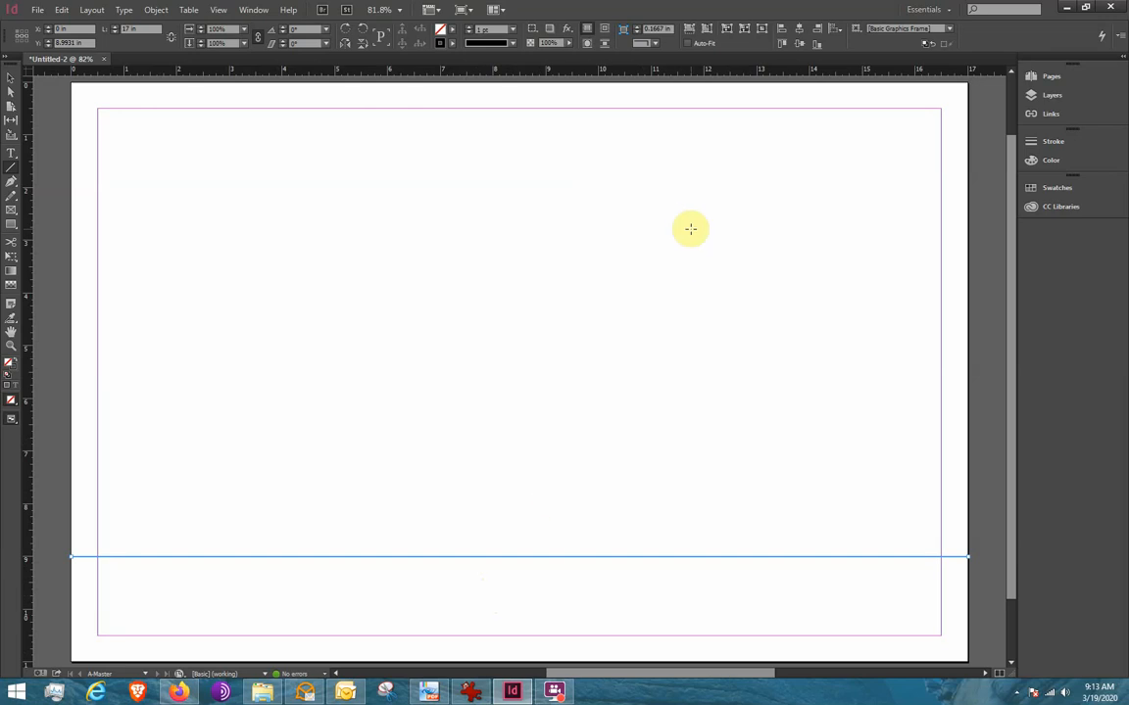
# - Check the thumbnails of pages 1, 3 and 4 for the master line, reopen A-Master and collapse the page list
pyautogui.click(1050, 79)
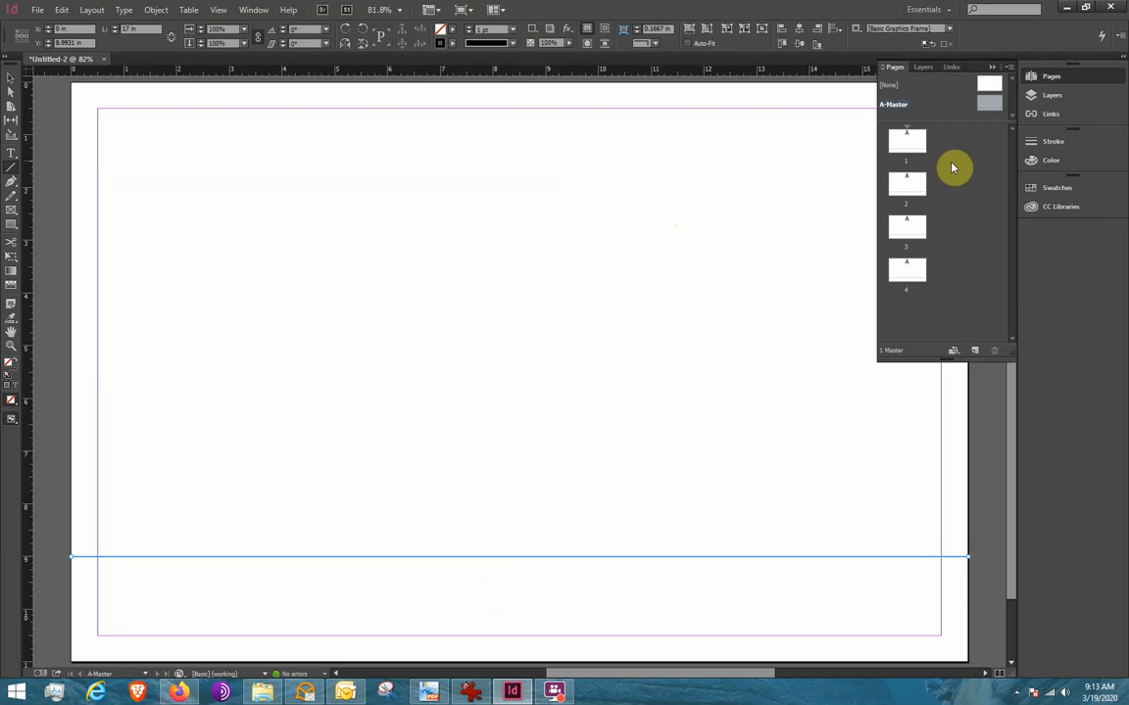
pyautogui.click(904, 143)
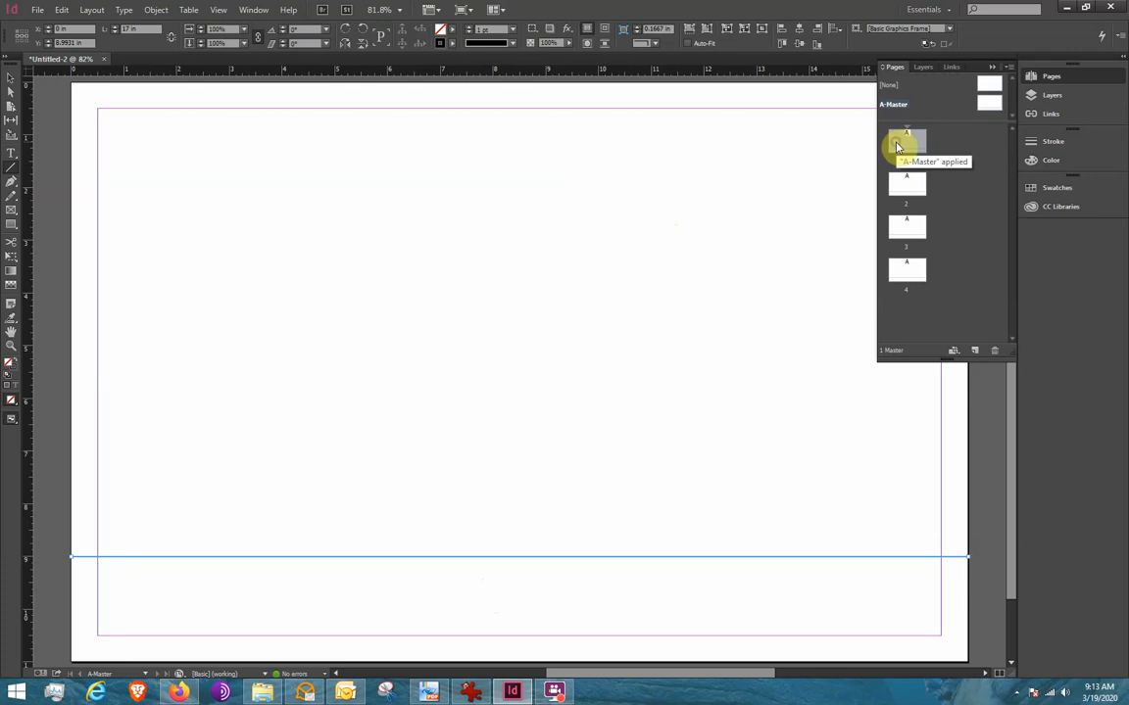
pyautogui.click(905, 231)
pyautogui.click(915, 275)
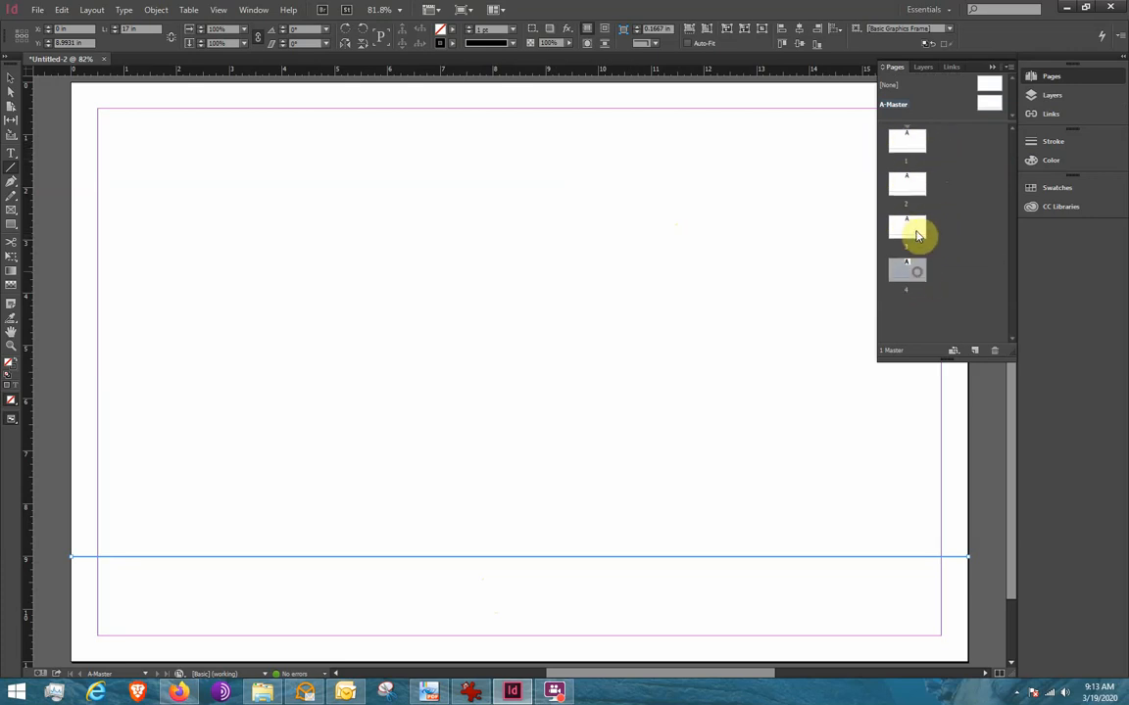
pyautogui.click(912, 147)
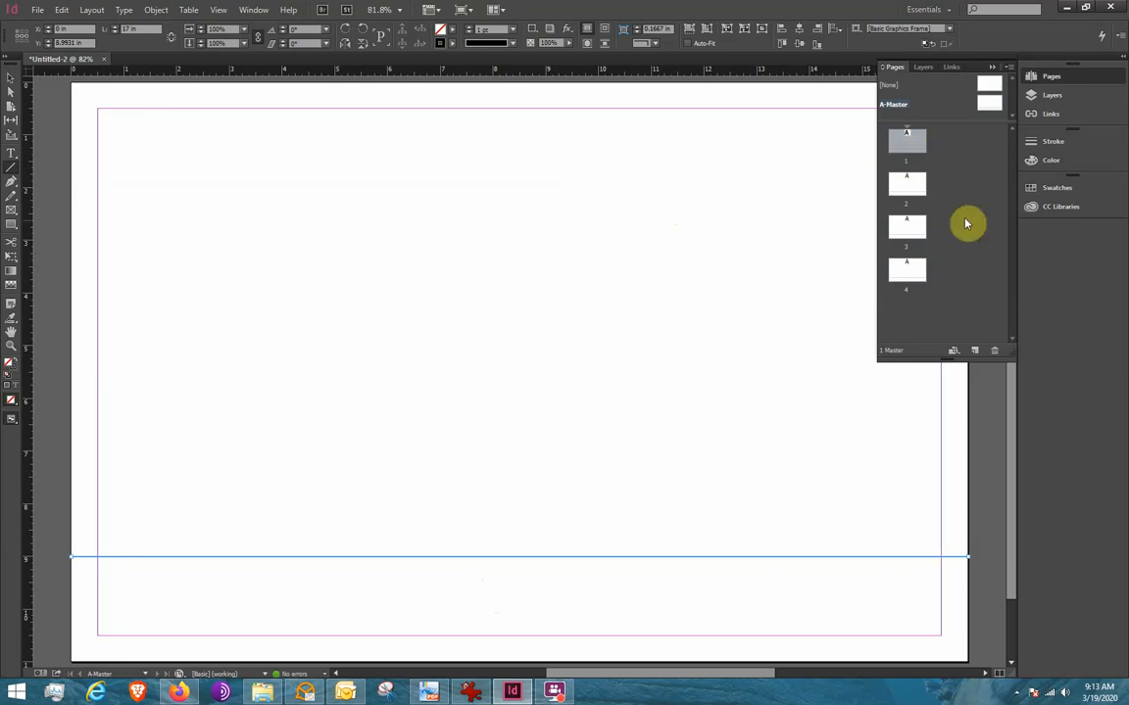
pyautogui.doubleClick(987, 105)
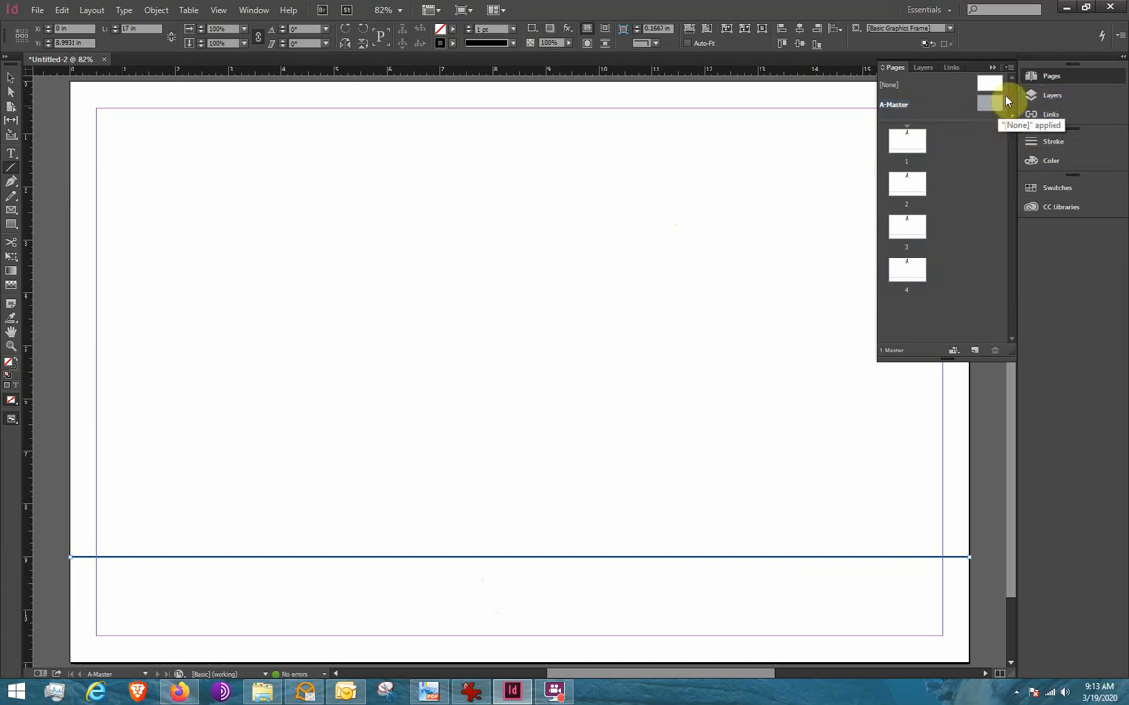
pyautogui.click(1064, 77)
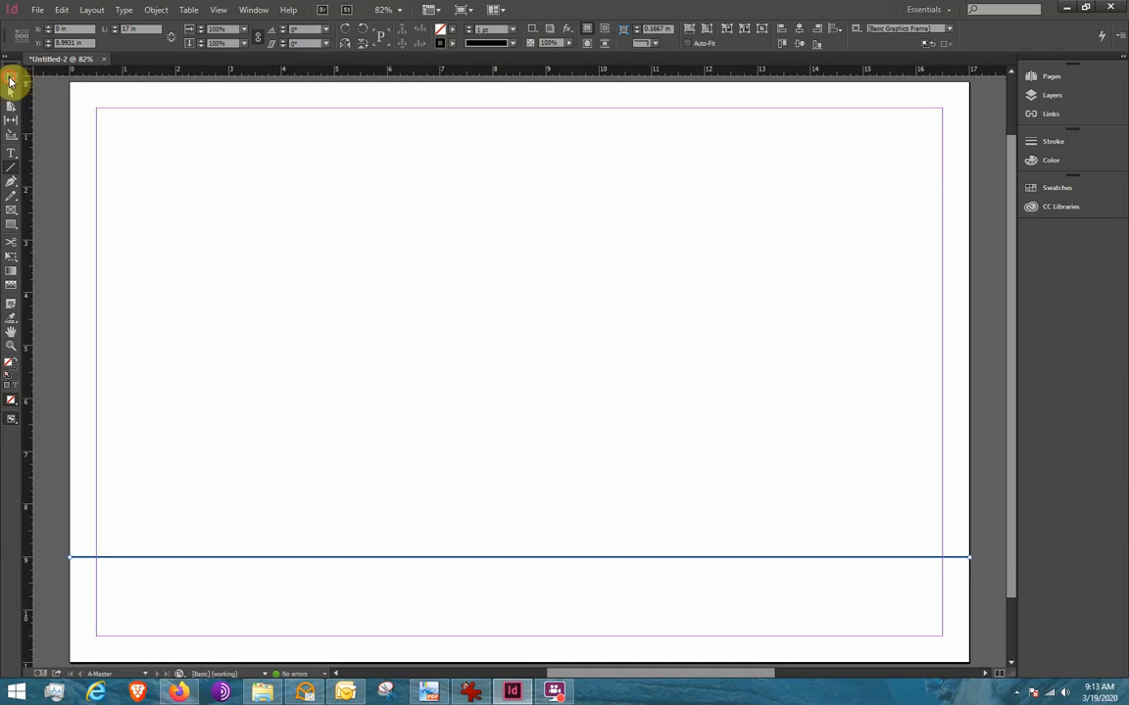
# - Try stroke weights of 4 pt, 50 pt and 30 pt on the horizontal line
pyautogui.click(12, 78)
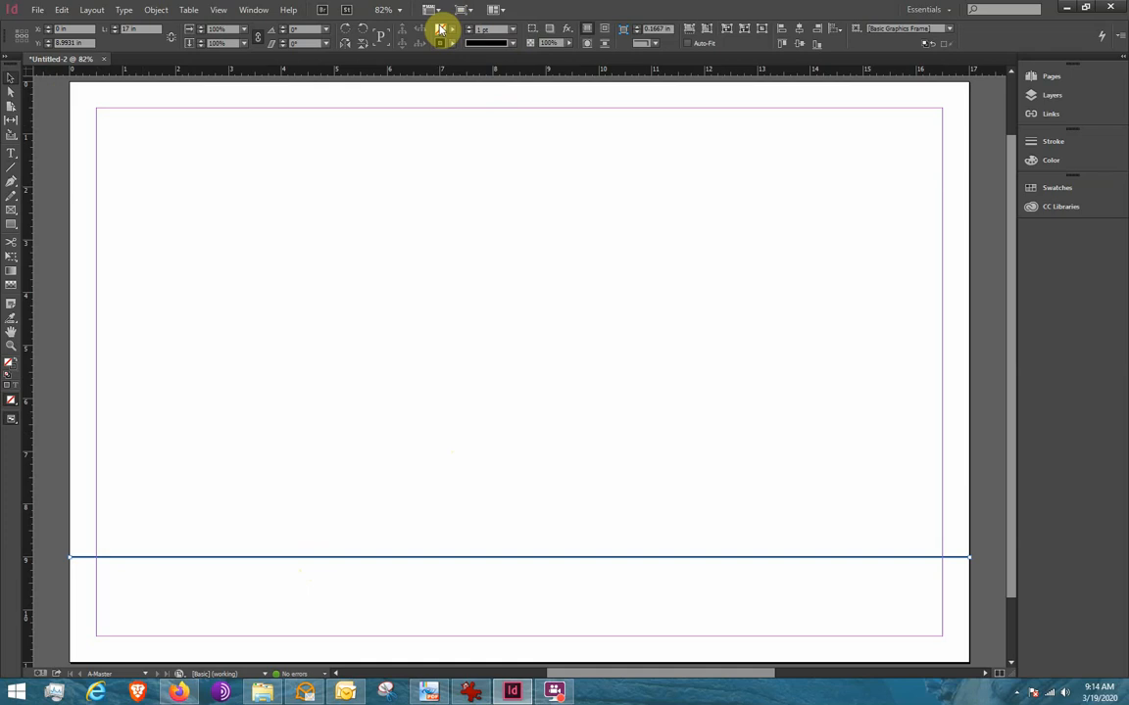
pyautogui.click(511, 36)
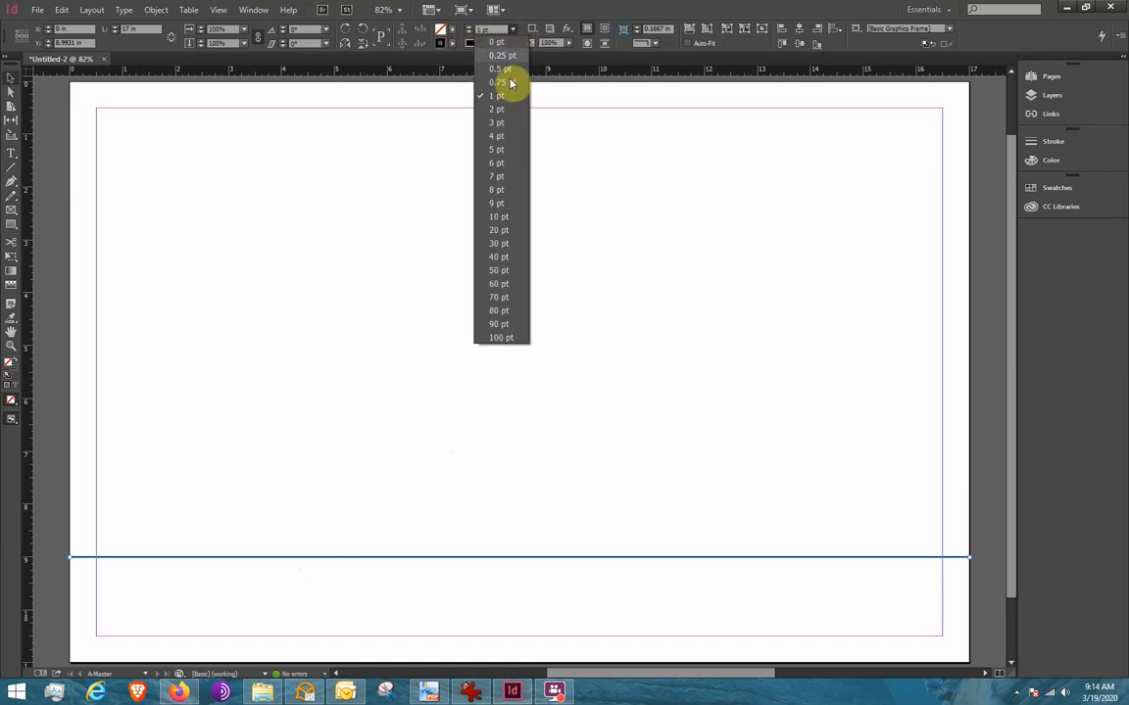
pyautogui.click(497, 135)
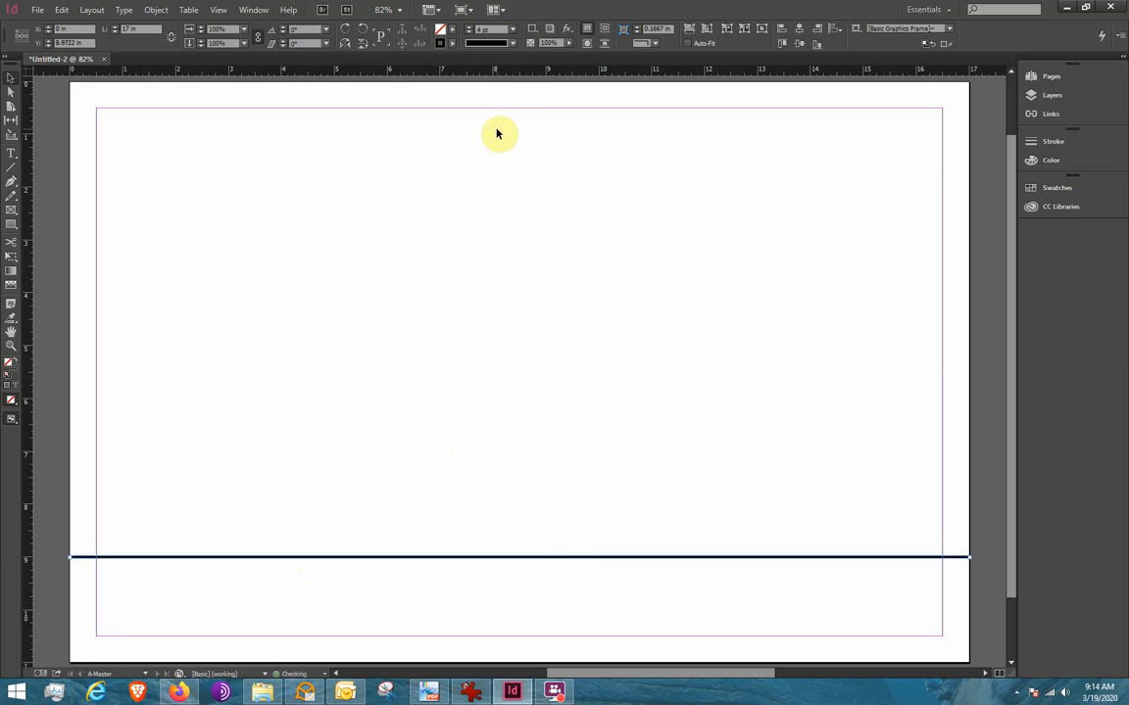
pyautogui.click(513, 31)
pyautogui.click(498, 271)
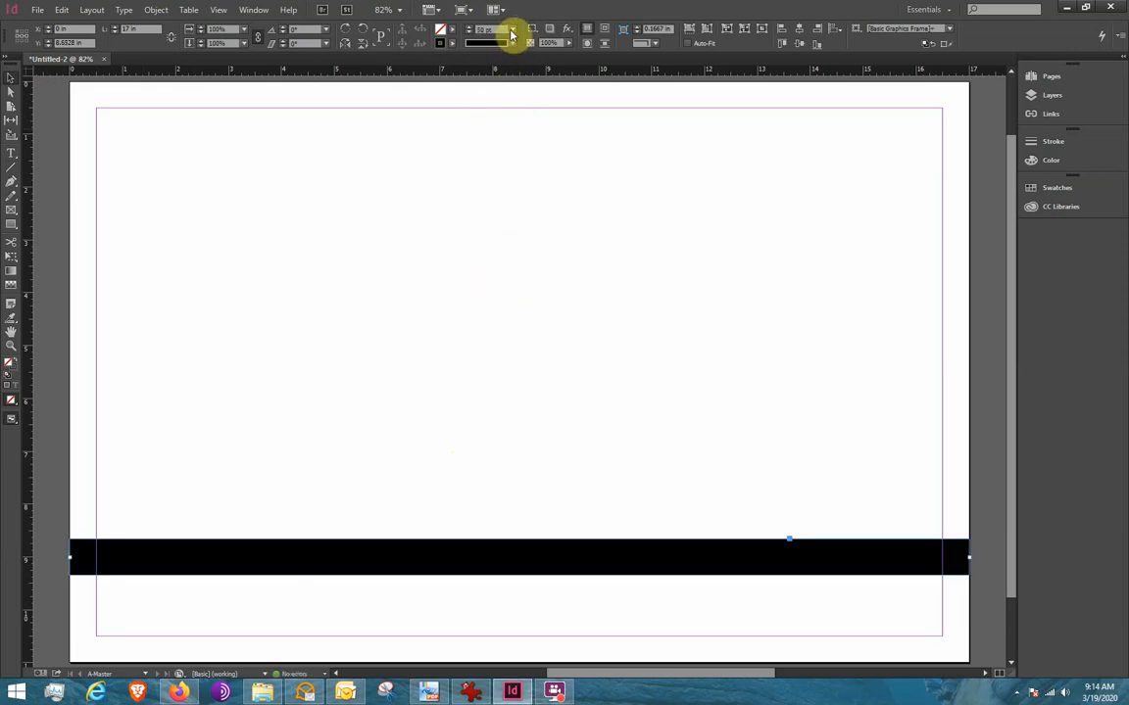
pyautogui.click(511, 35)
pyautogui.click(500, 243)
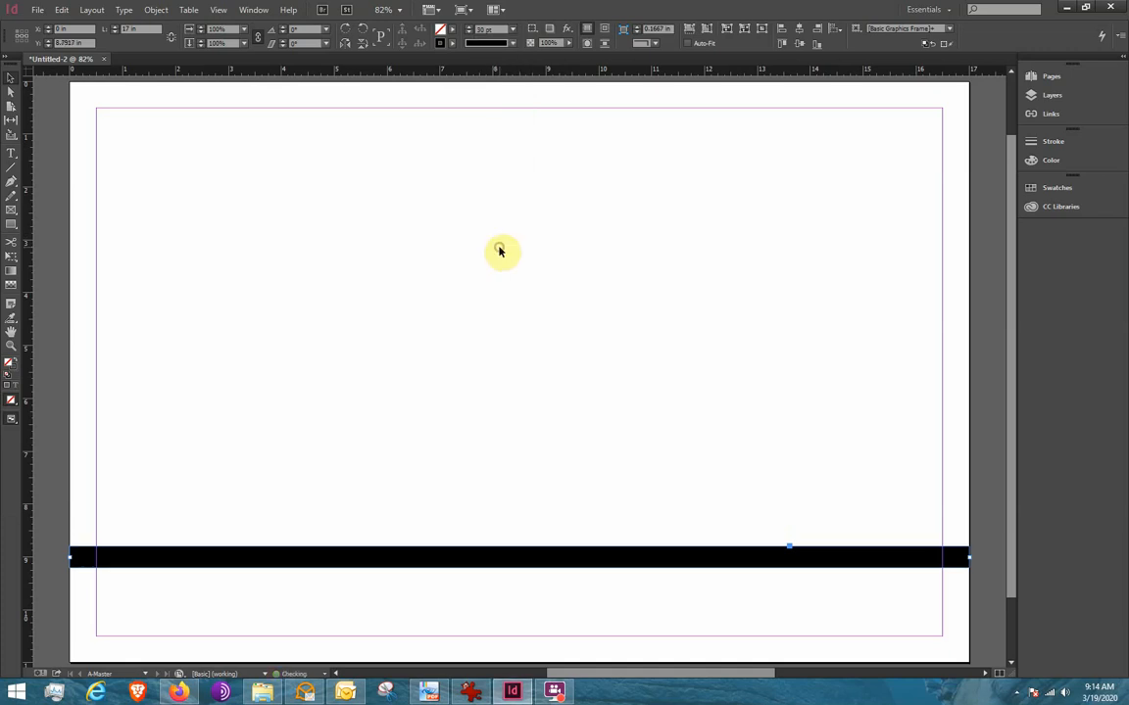
# - Try the Thick - Thick, Dotted and Wavy stroke styles on the line and settle on Thick - Thick
pyautogui.click(511, 44)
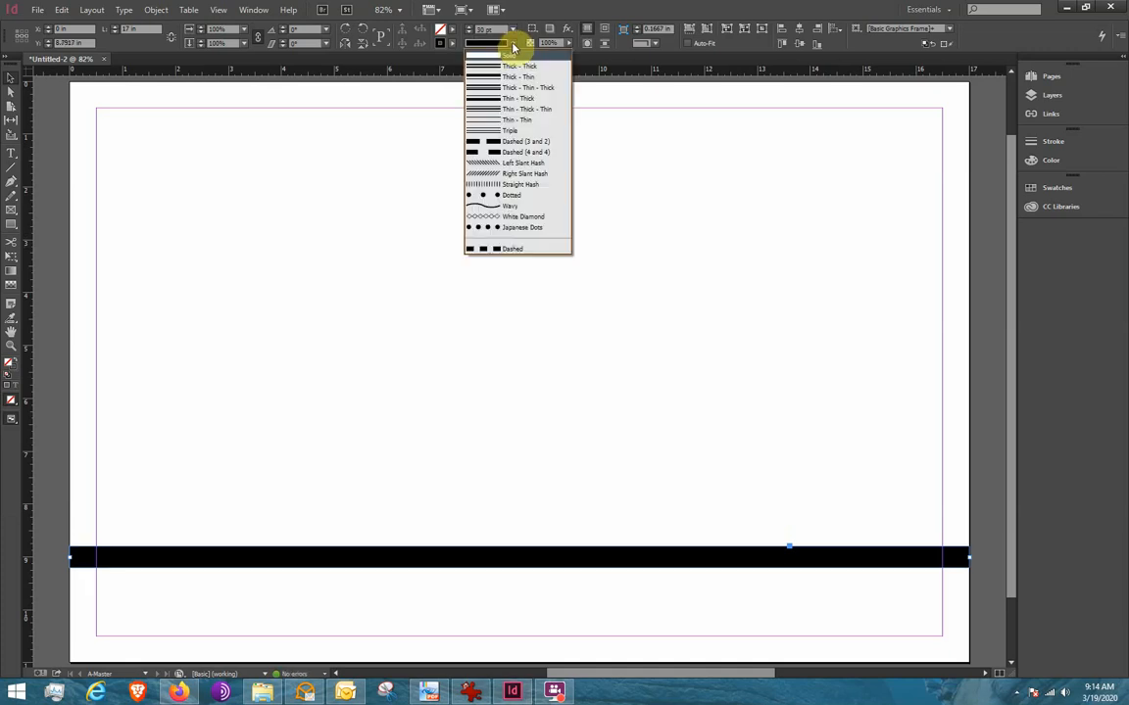
pyautogui.click(498, 67)
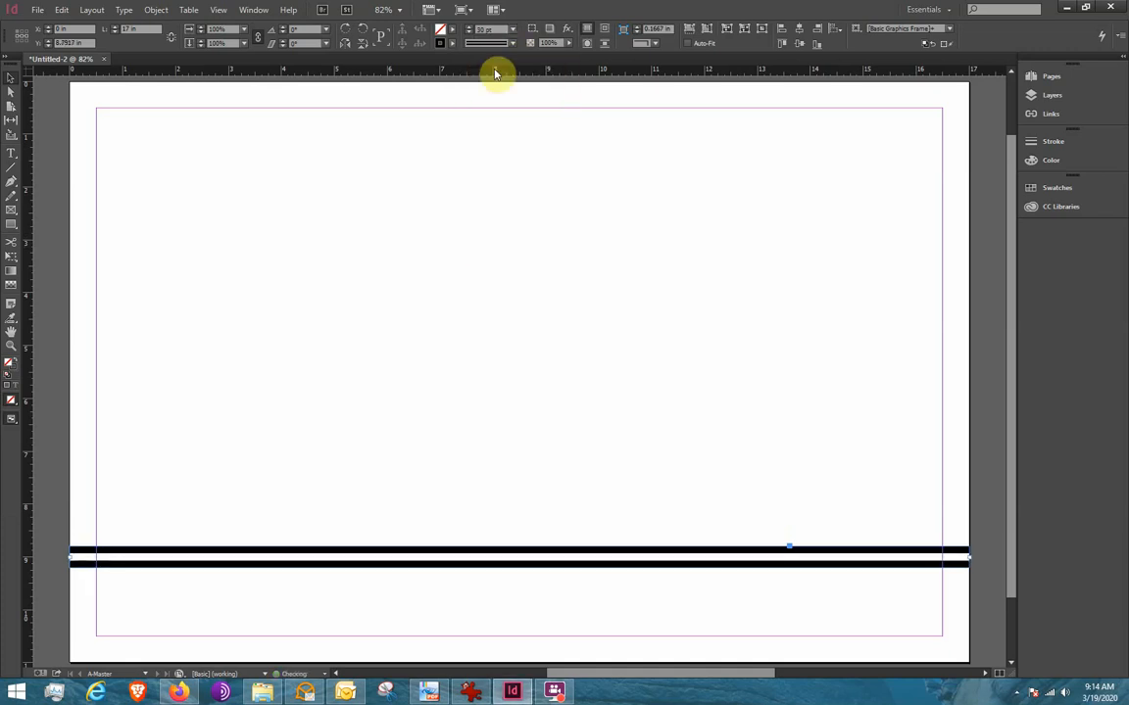
pyautogui.click(512, 44)
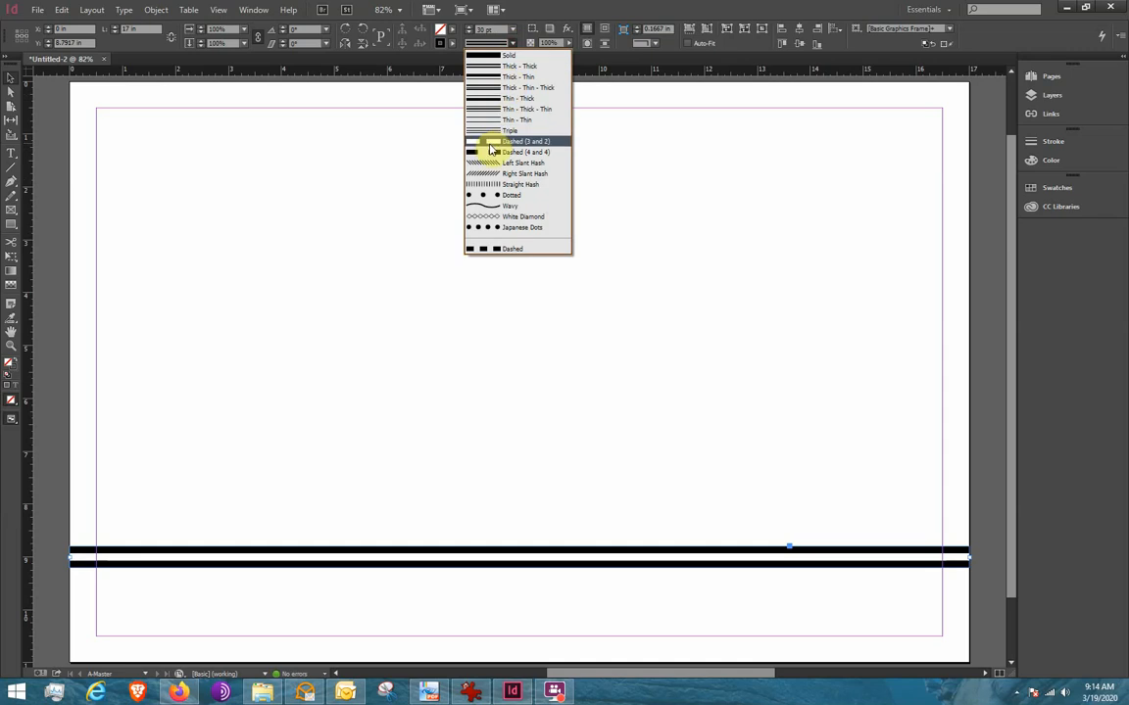
pyautogui.click(486, 203)
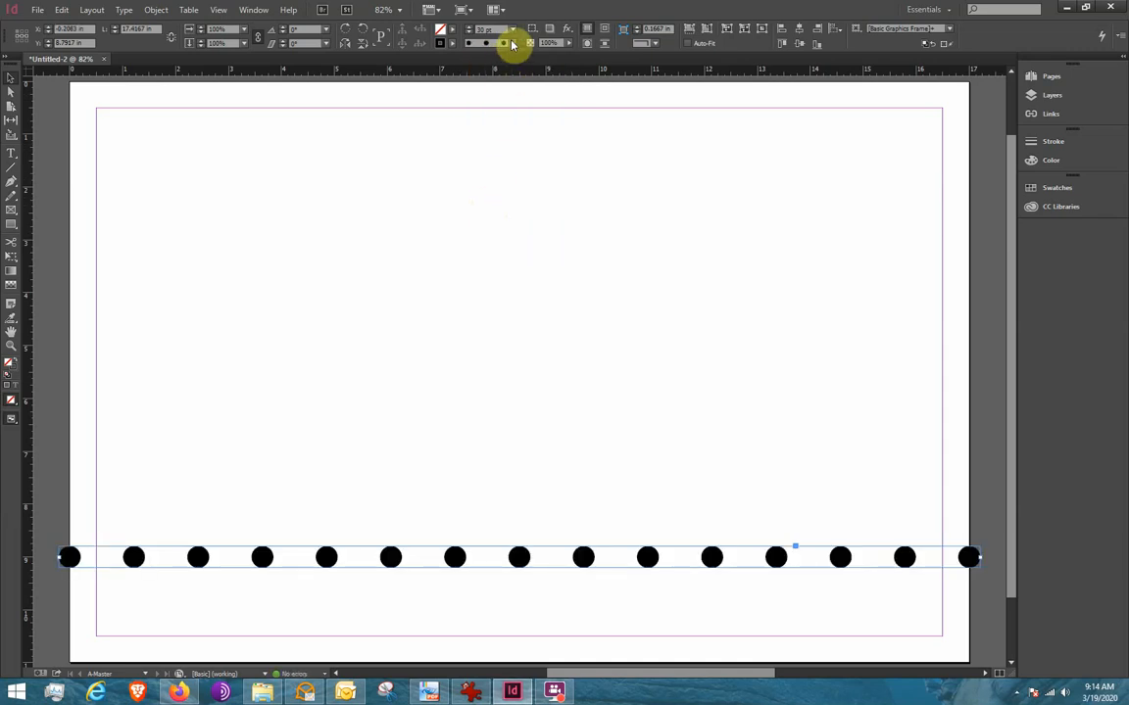
pyautogui.click(512, 43)
pyautogui.click(500, 208)
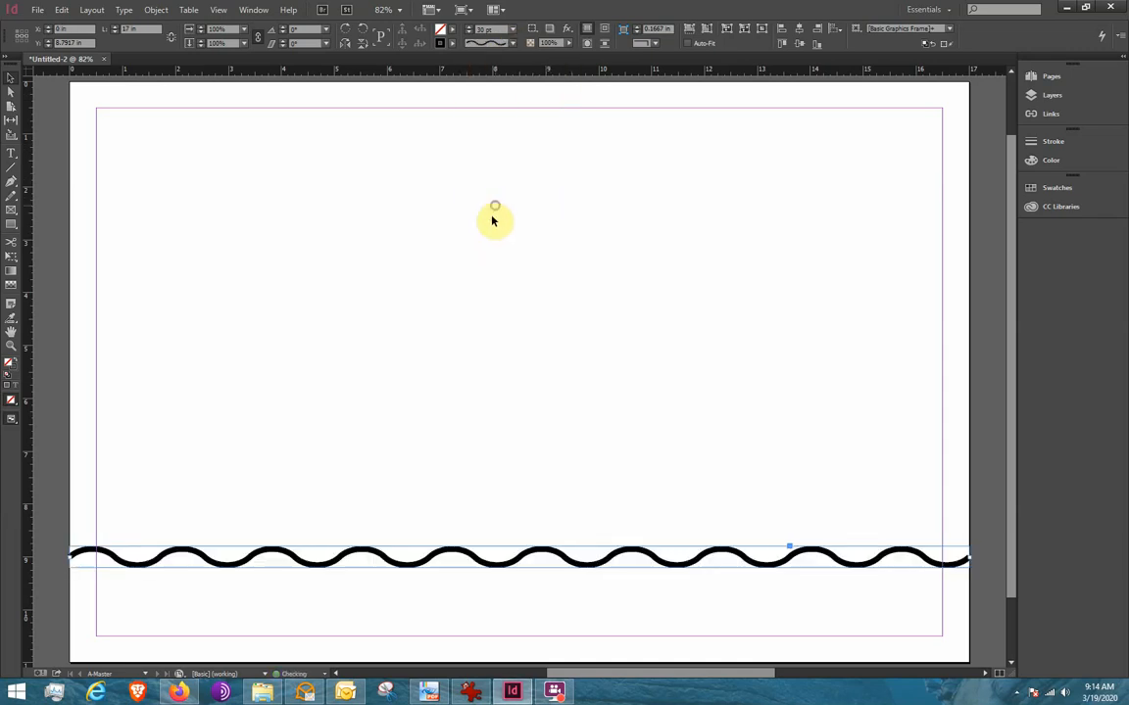
pyautogui.click(513, 43)
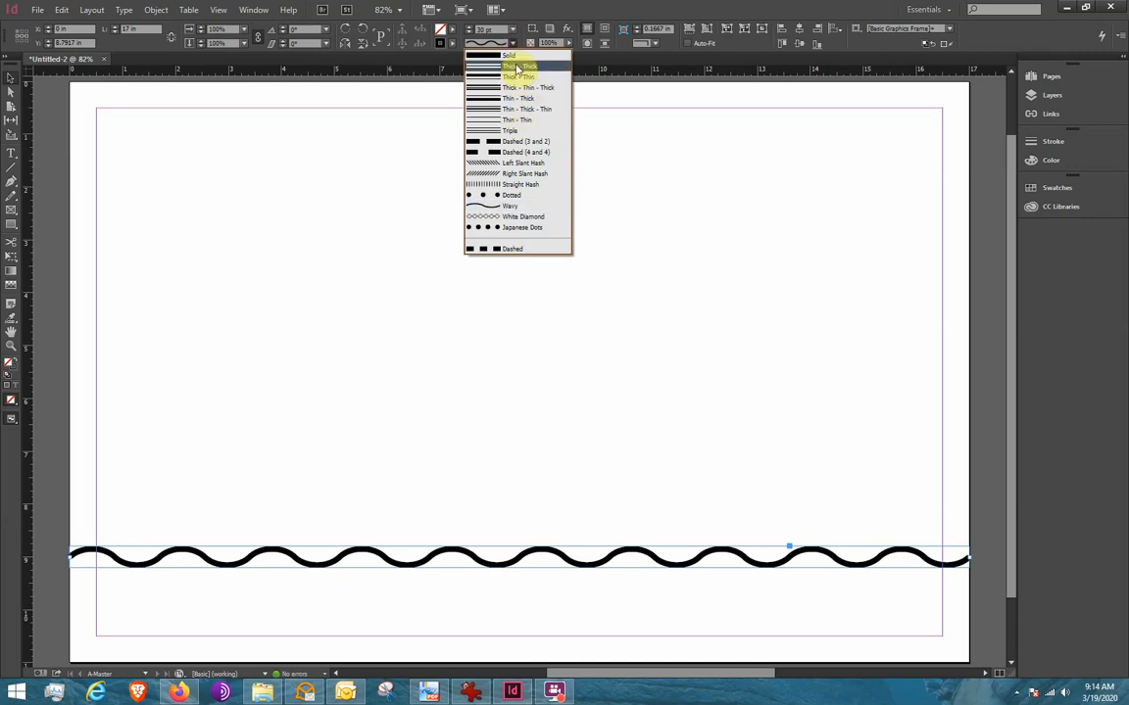
pyautogui.click(516, 67)
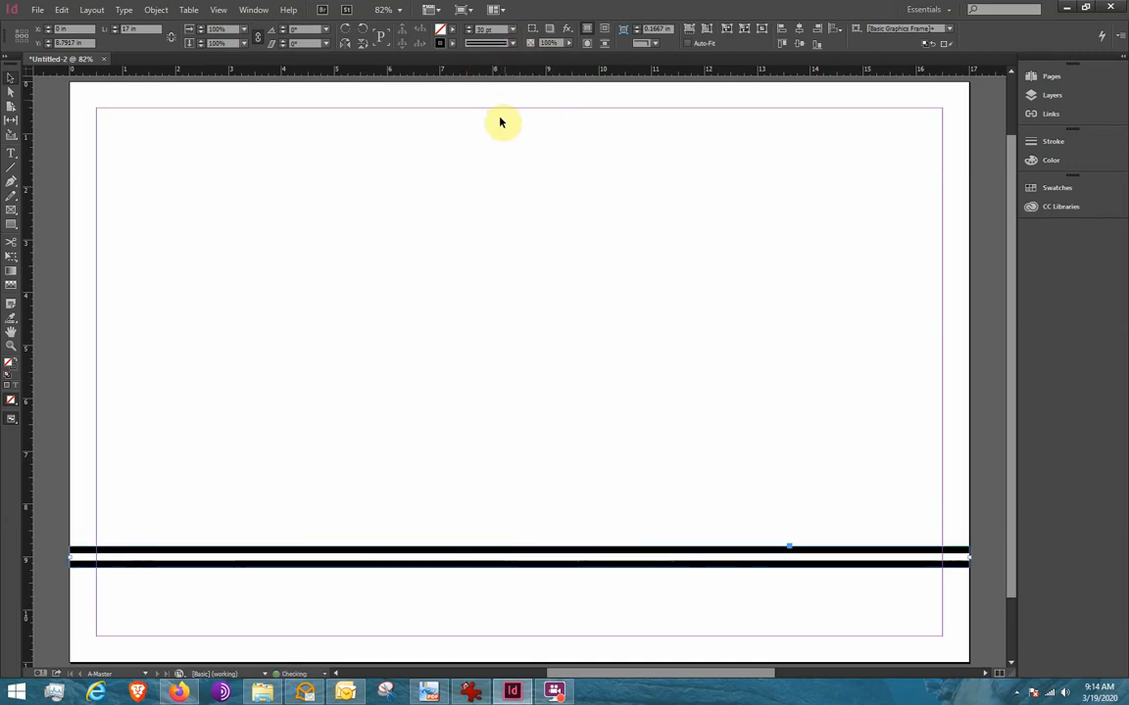
# - Try stroke weights of 2, 9, 8 and 7 pt on the double line and settle on 5 pt
pyautogui.click(514, 30)
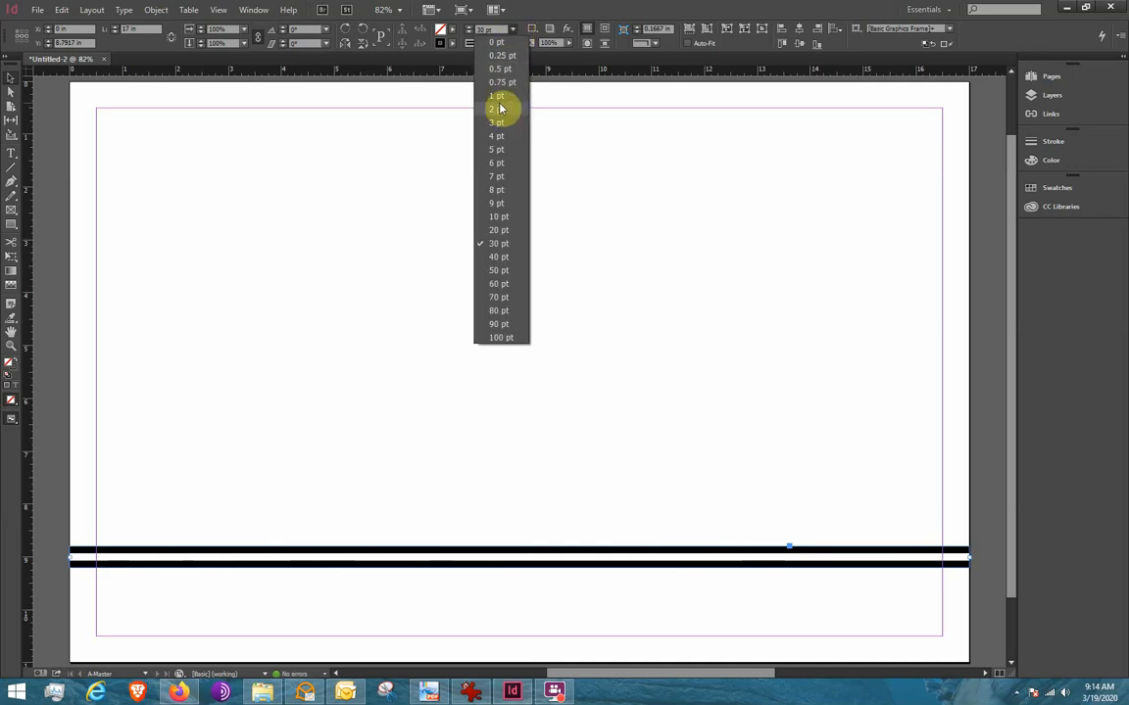
pyautogui.click(500, 105)
pyautogui.click(513, 30)
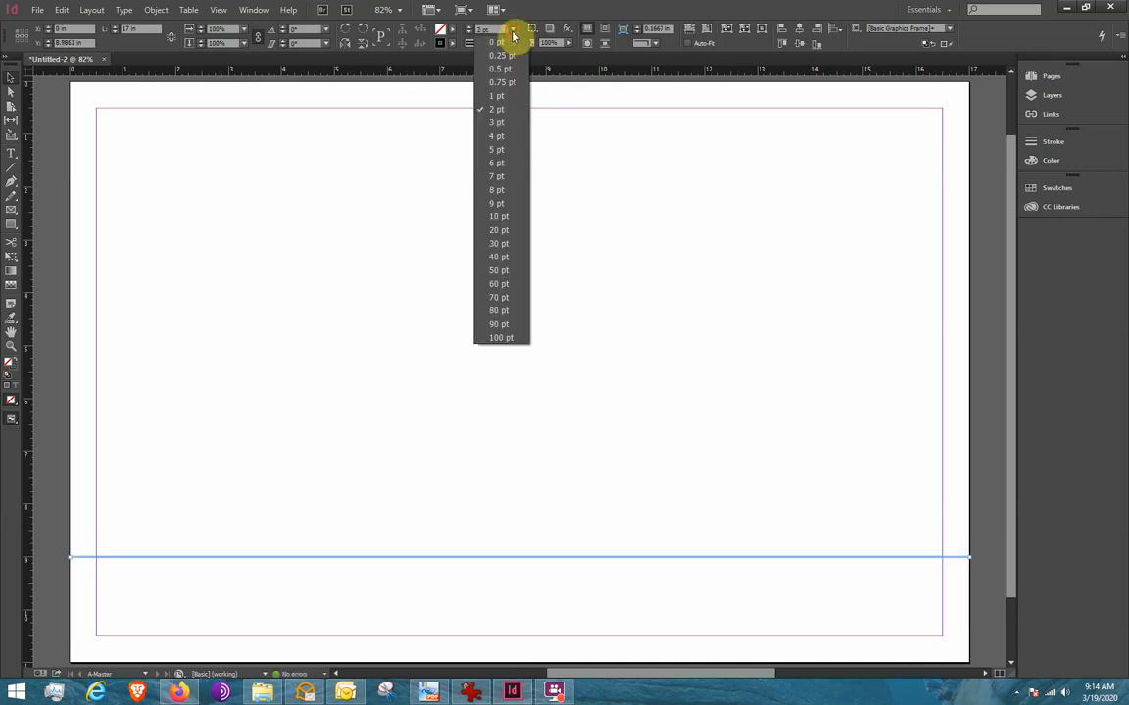
pyautogui.click(500, 203)
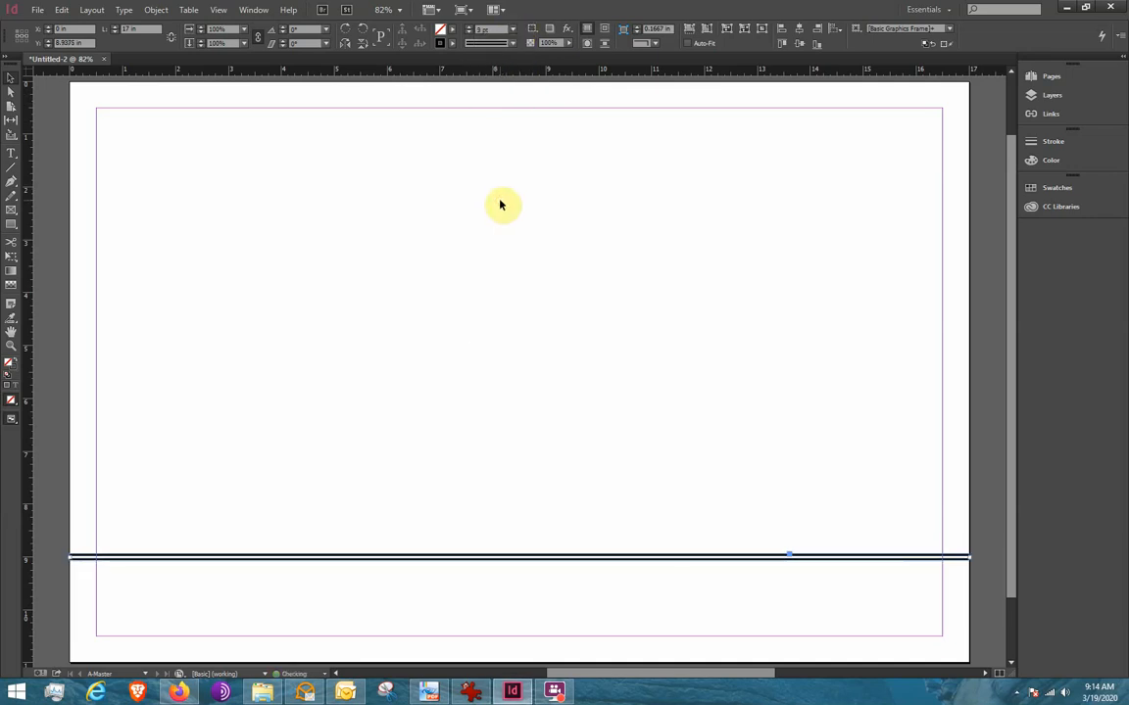
pyautogui.click(512, 30)
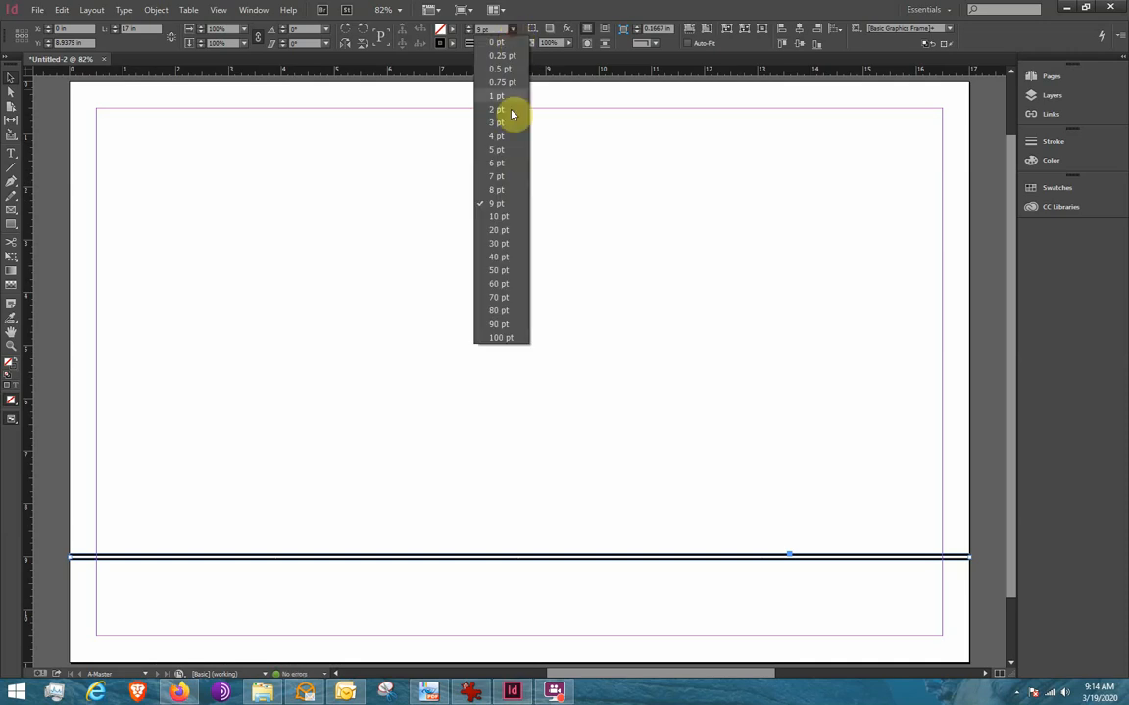
pyautogui.click(500, 189)
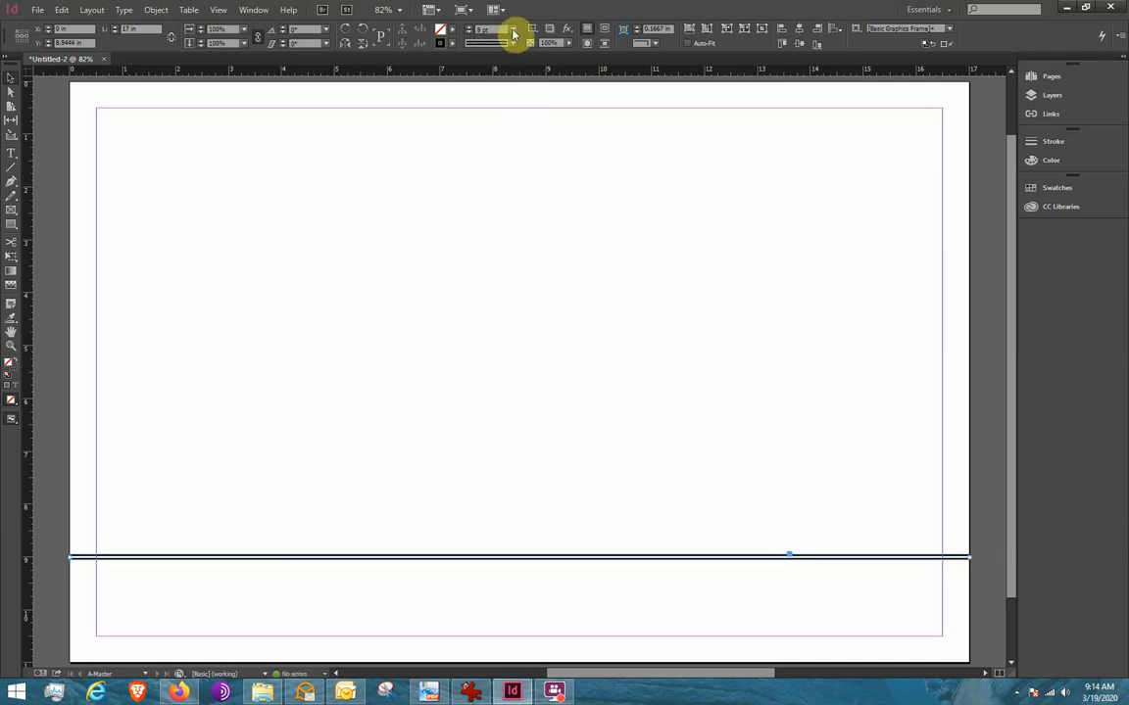
pyautogui.click(512, 30)
pyautogui.click(503, 175)
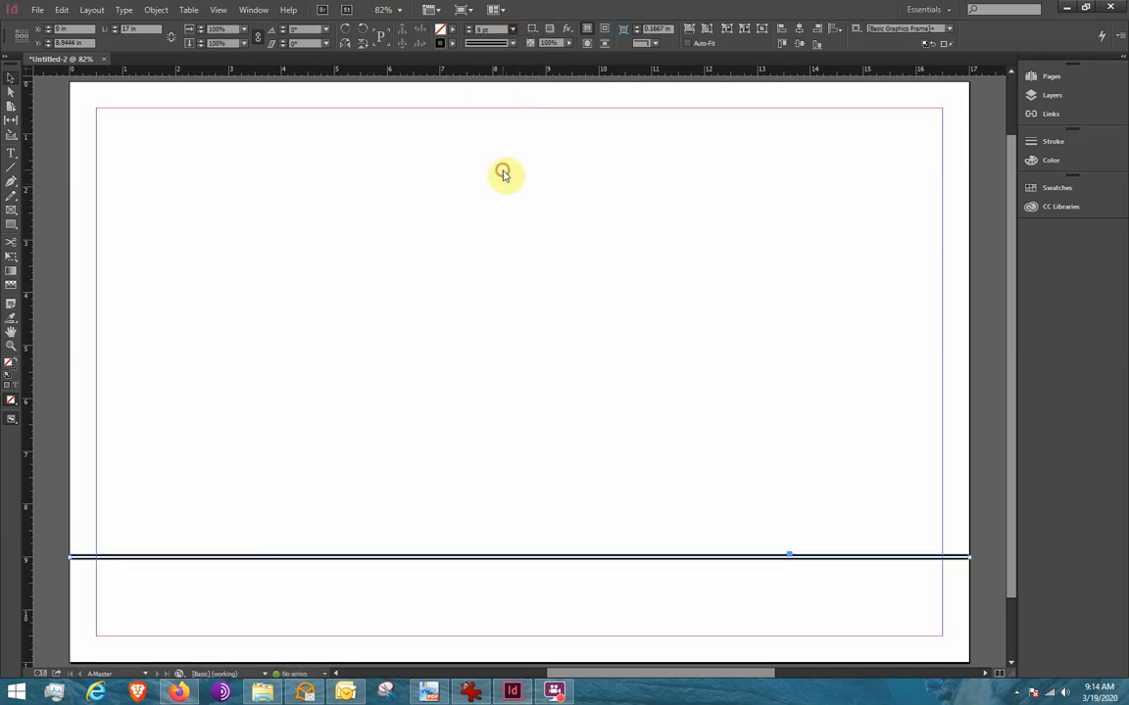
pyautogui.click(515, 31)
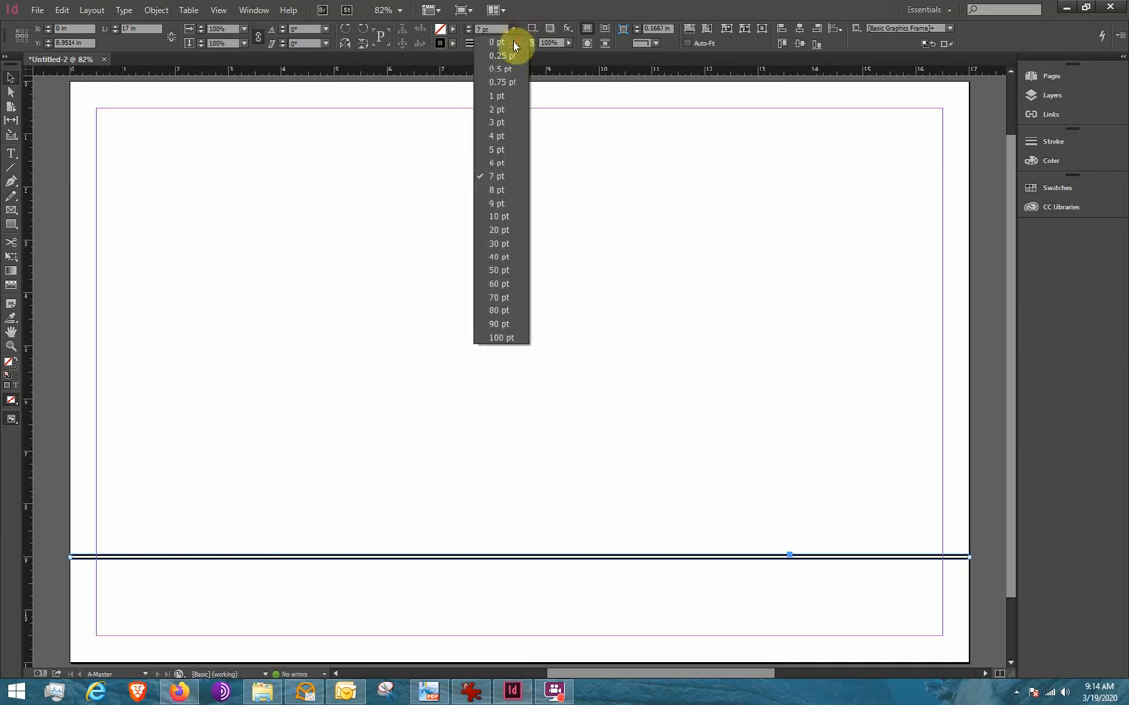
pyautogui.click(495, 151)
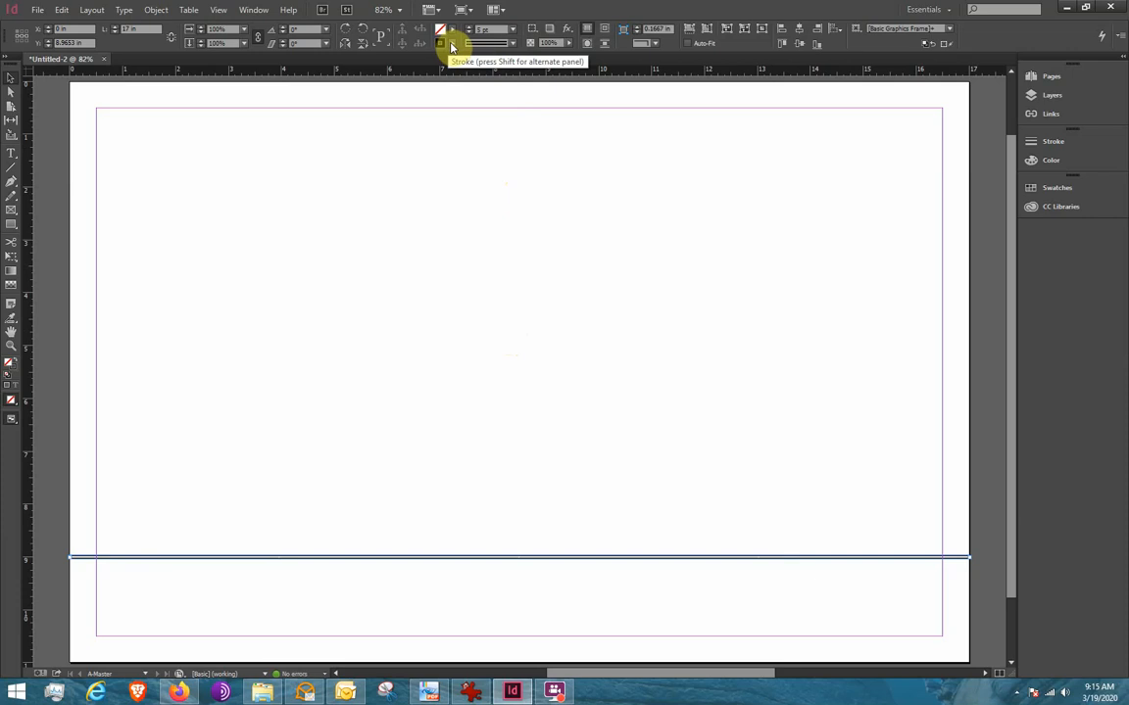
# - Try the magenta C=0 M=100 Y=0 K=0 and cyan C=100 M=0 Y=0 K=0 stroke colours on the line and return it to [Black]
pyautogui.click(452, 47)
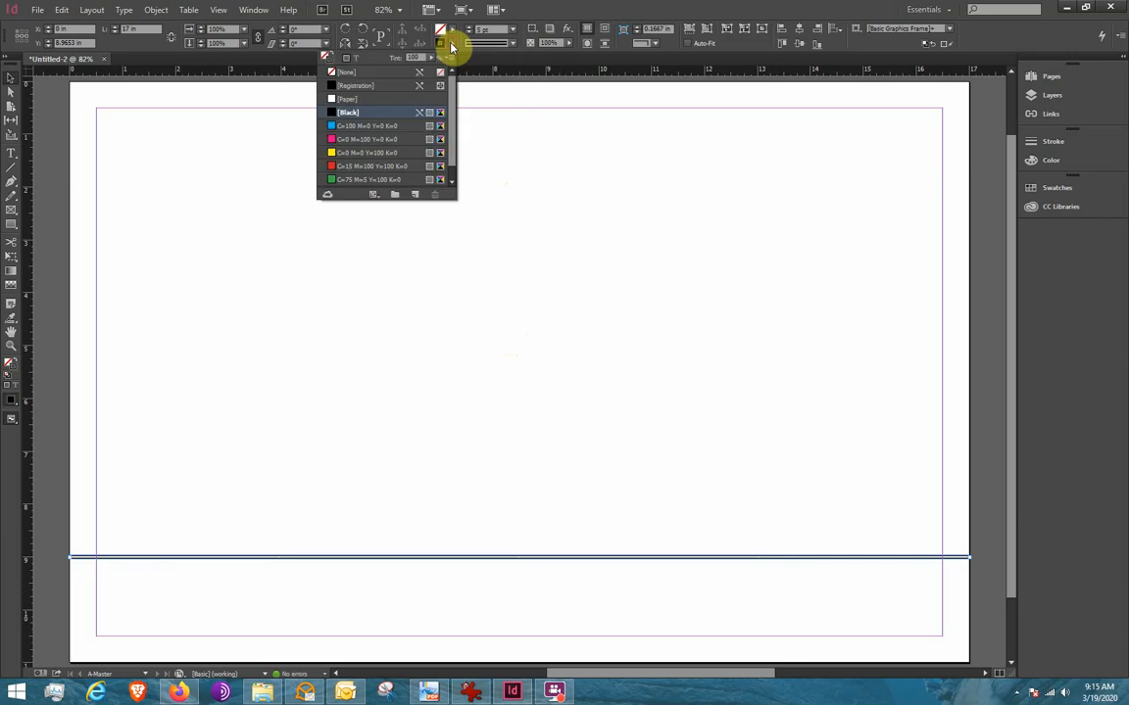
pyautogui.click(335, 140)
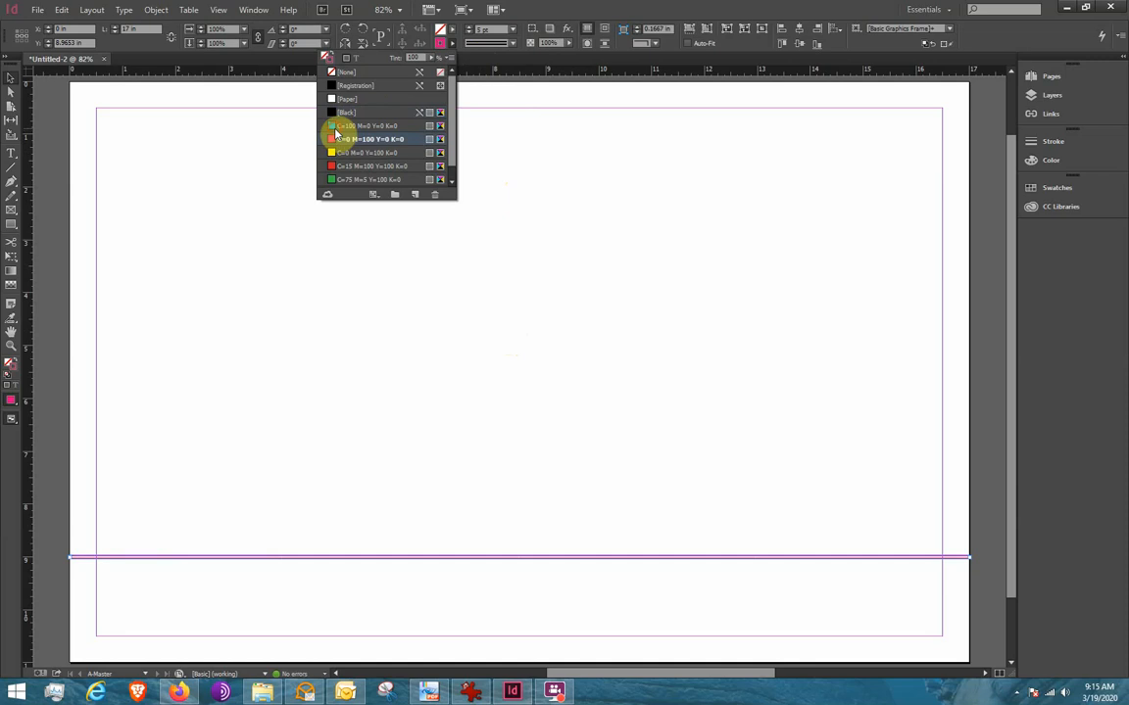
pyautogui.click(335, 129)
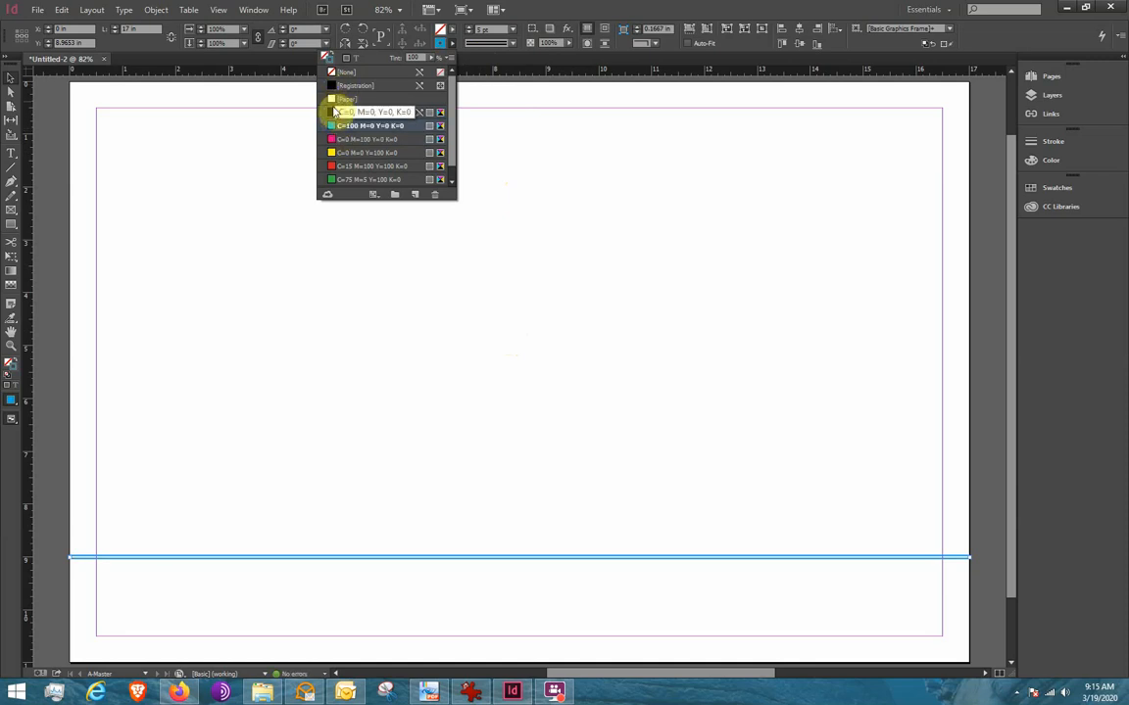
pyautogui.click(334, 113)
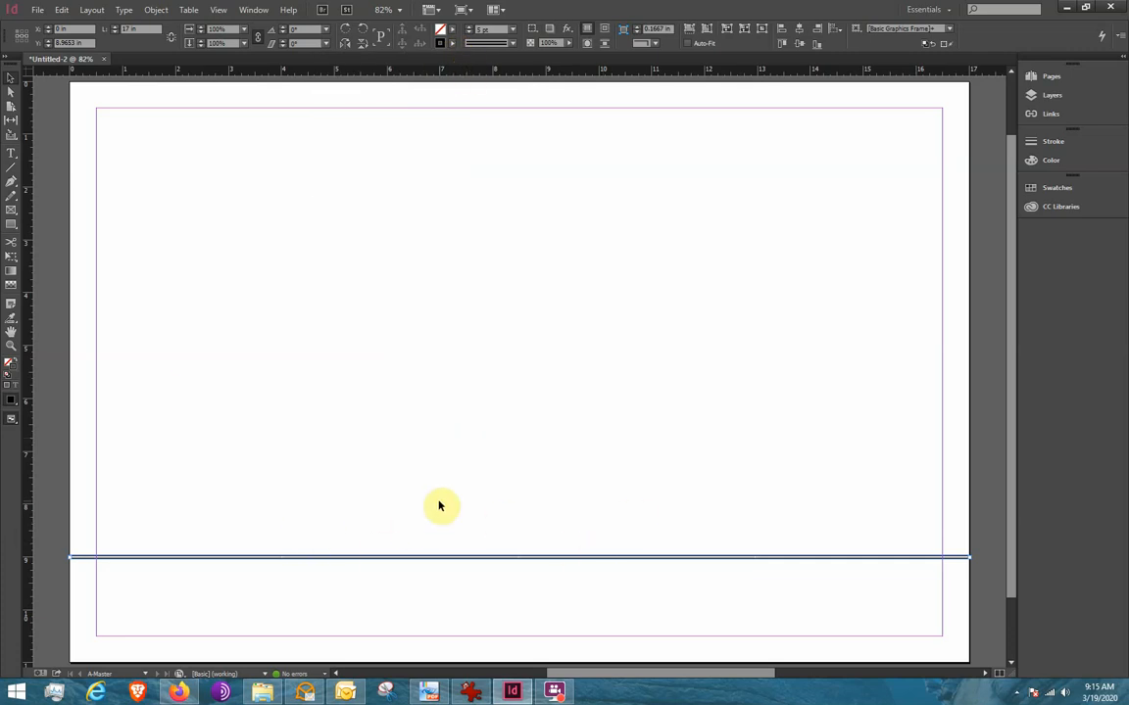
# - Draw a rectangle about 10.74 by 6.14 in above the double line and set its stroke weight to 4 pt
pyautogui.click(12, 225)
pyautogui.moveTo(266, 182); pyautogui.dragTo(833, 506)
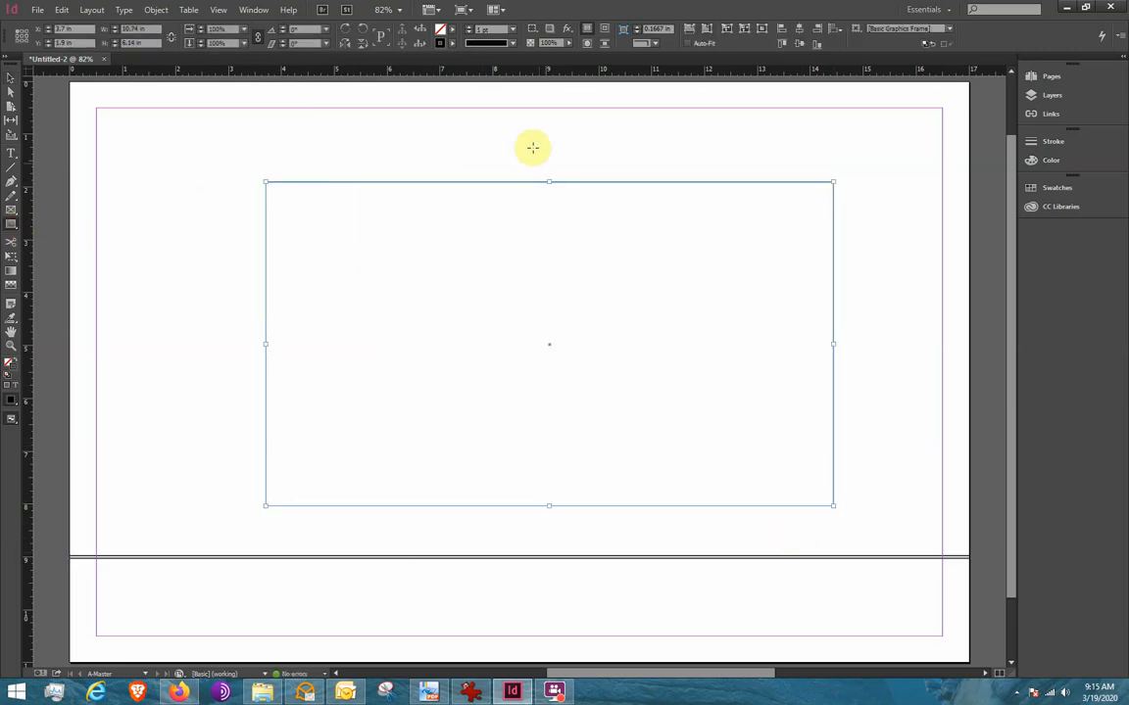
pyautogui.click(512, 32)
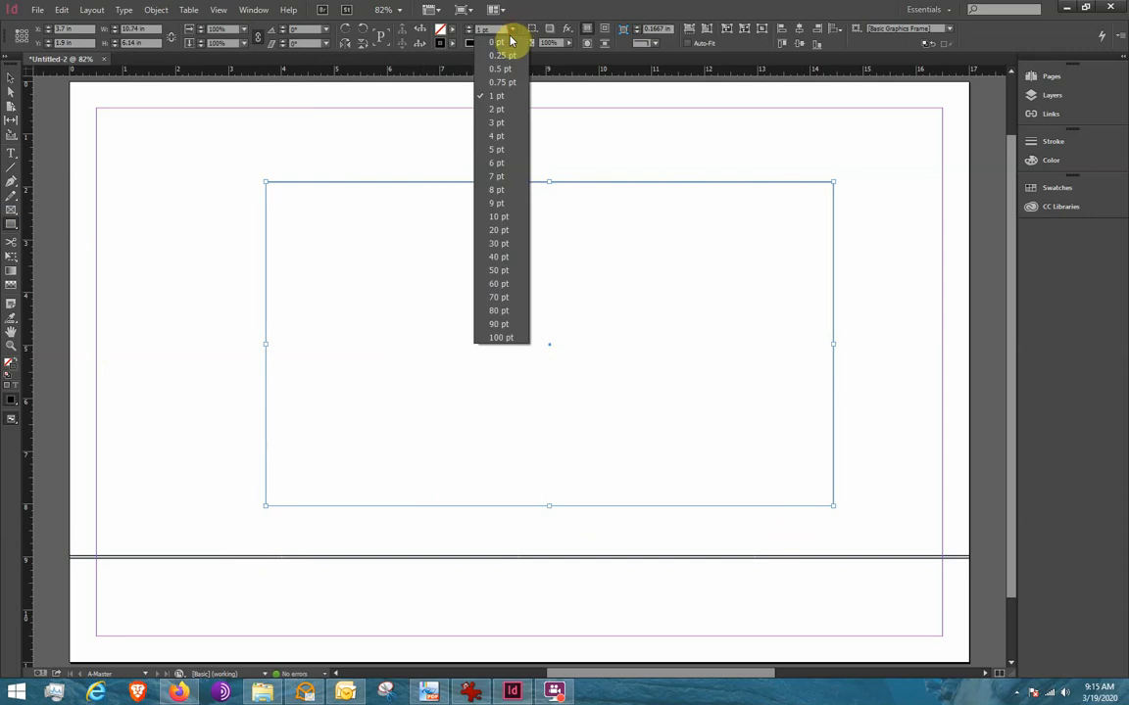
pyautogui.click(498, 133)
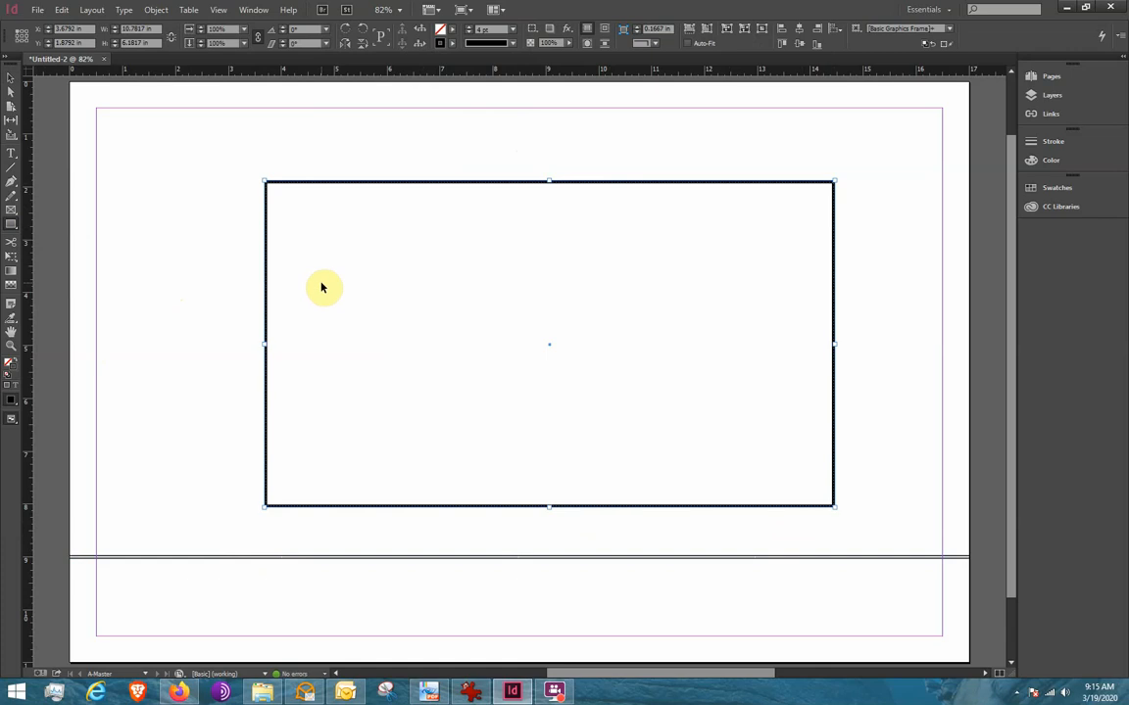
# - Undo the stroke weight change and the drawing of the rectangle above the double line
pyautogui.hotkey('ctrl', 'z')
pyautogui.hotkey('ctrl', 'z')
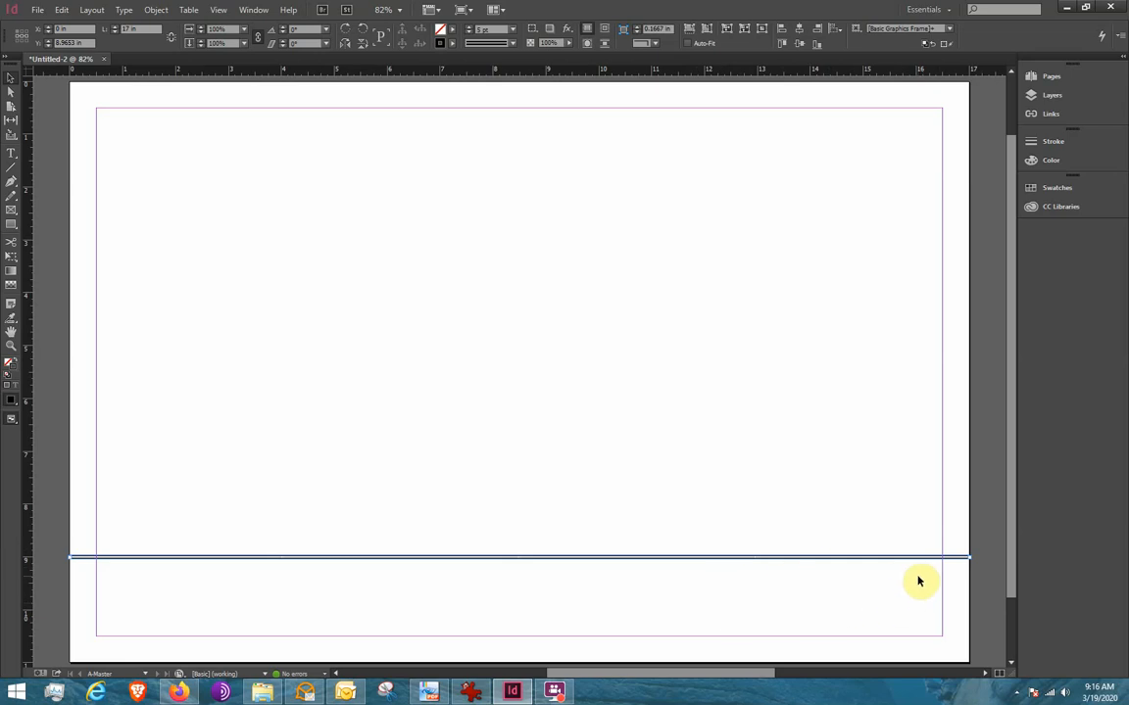
pyautogui.click(13, 154)
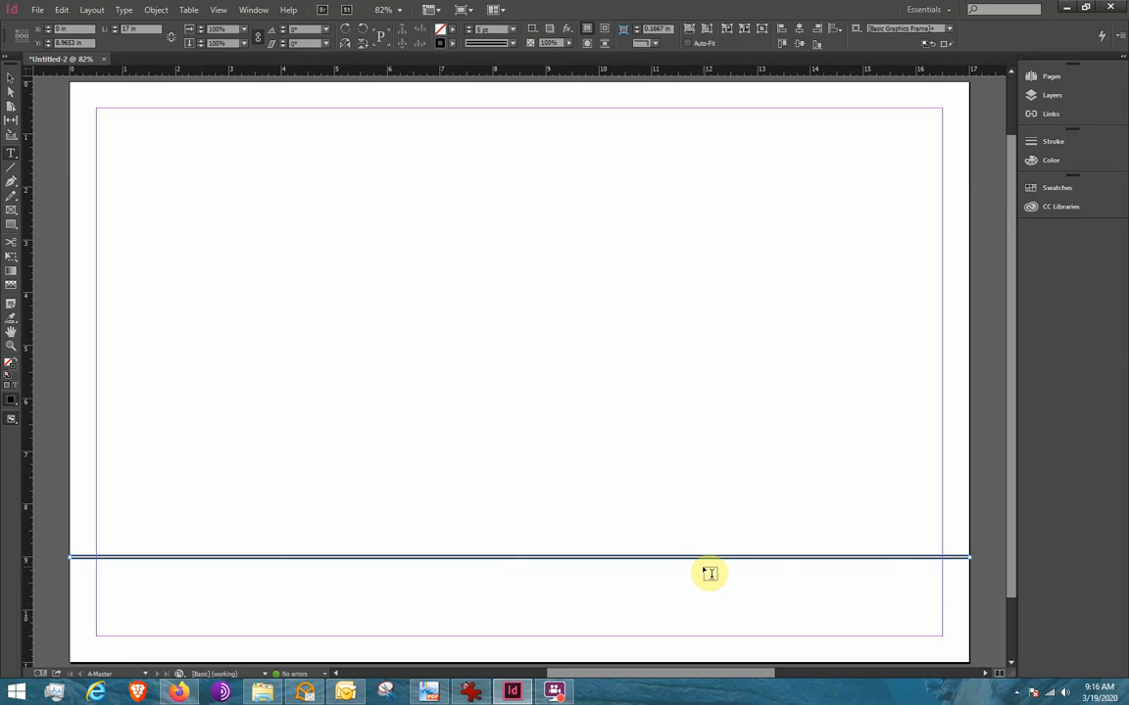
pyautogui.moveTo(701, 568); pyautogui.dragTo(944, 597)
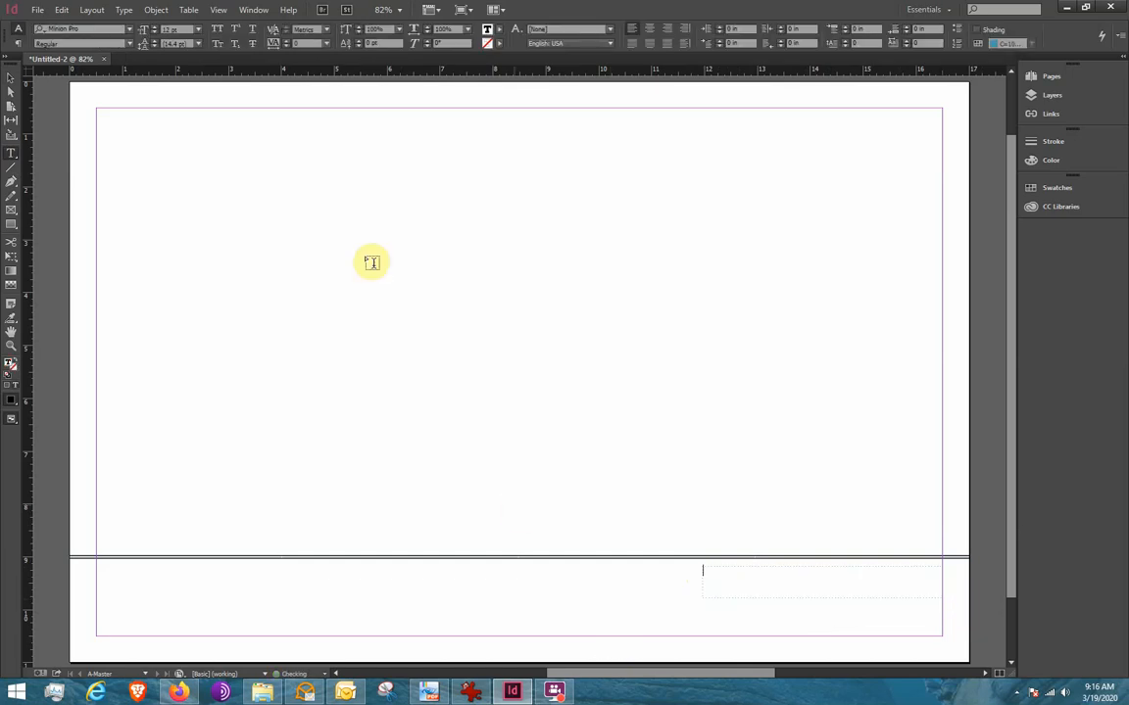
pyautogui.click(12, 153)
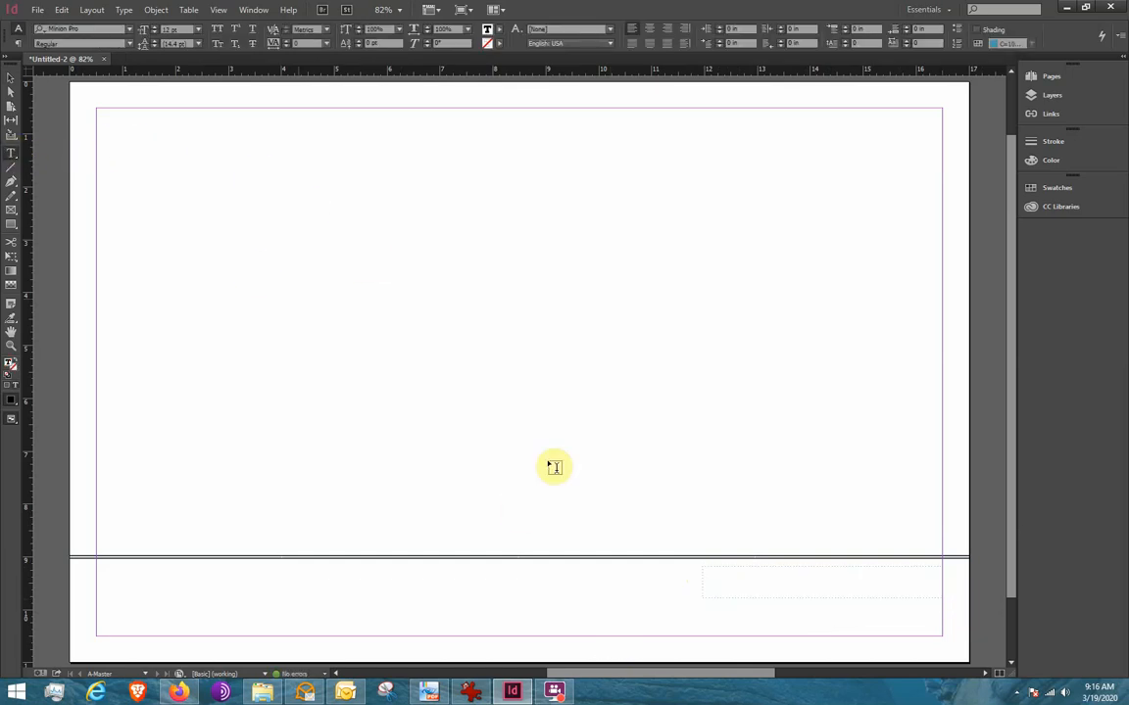
pyautogui.press('Escape')
pyautogui.click(652, 555)
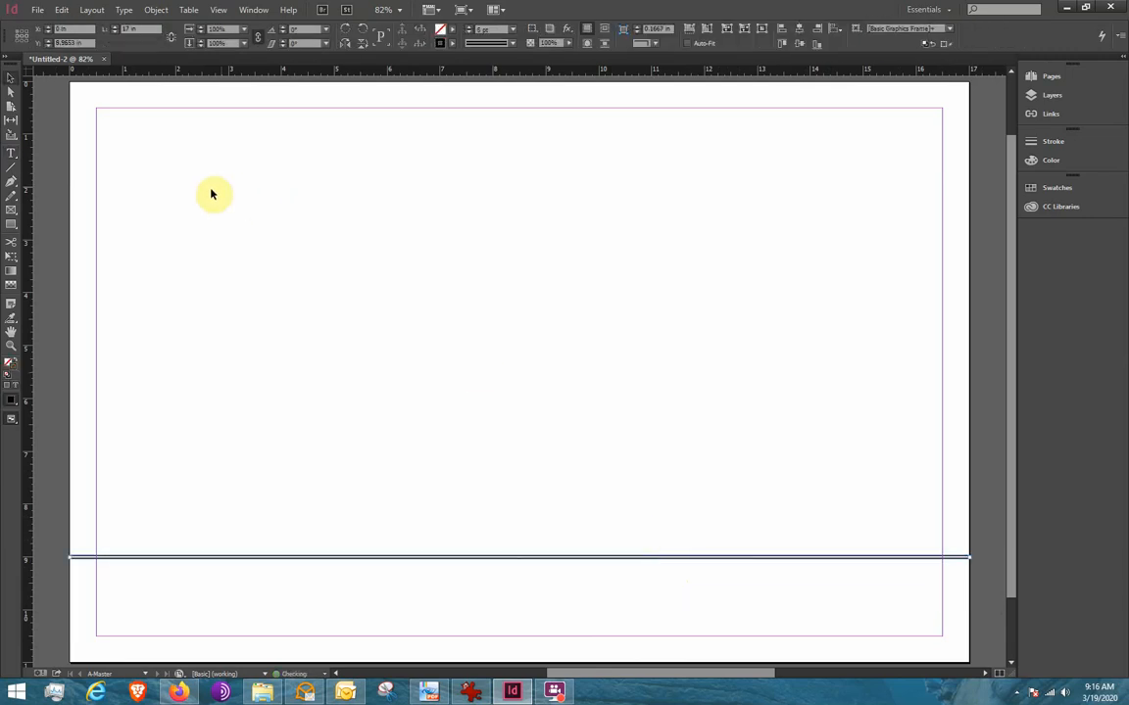
# - Draw a text frame about 5.02 by 0.58 in below the double line, ending at the right margin, with Century Gothic Regular at 36 pt
pyautogui.click(12, 154)
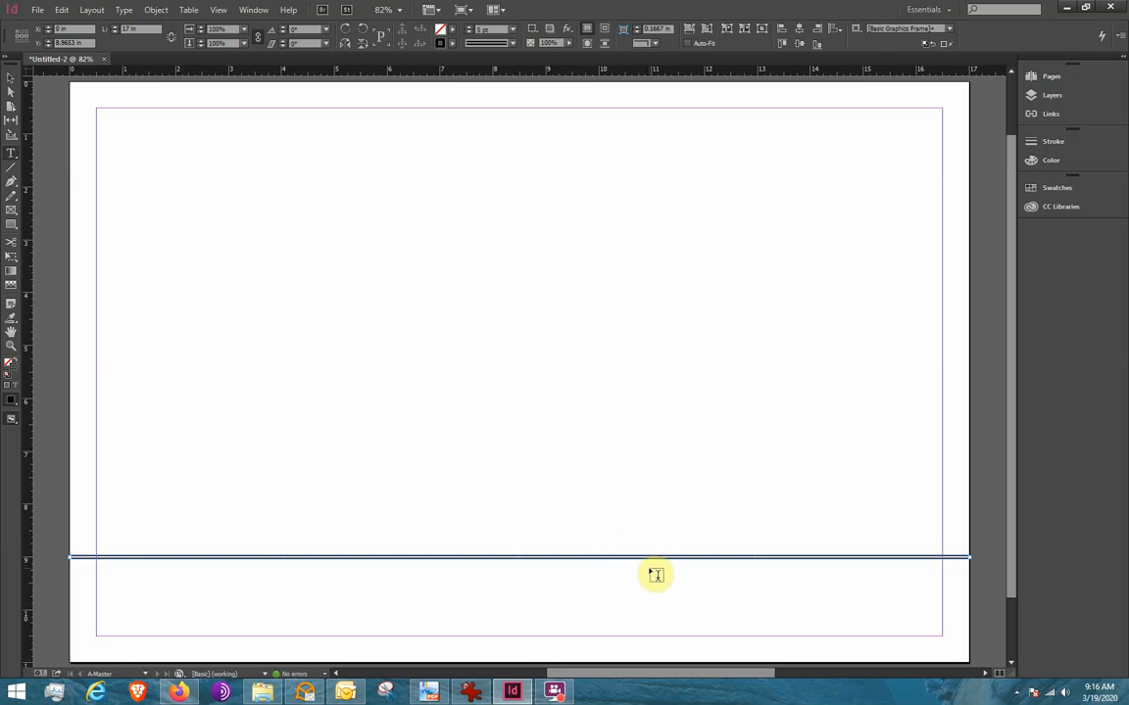
pyautogui.moveTo(676, 568); pyautogui.dragTo(943, 599)
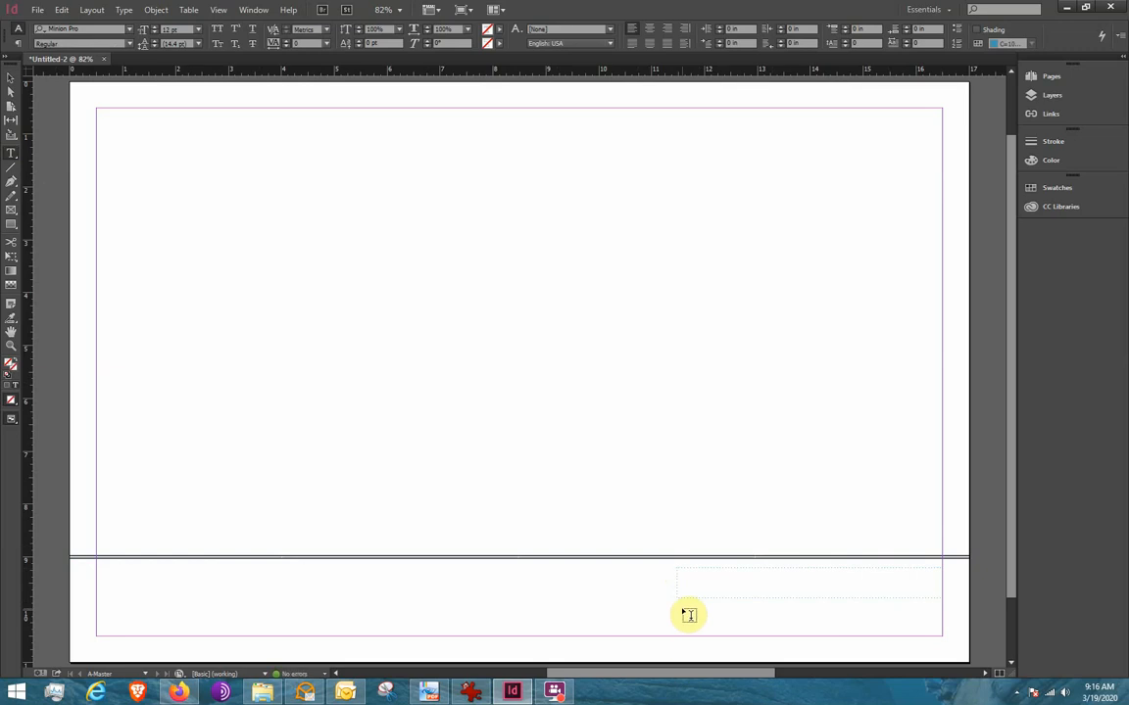
pyautogui.click(102, 28)
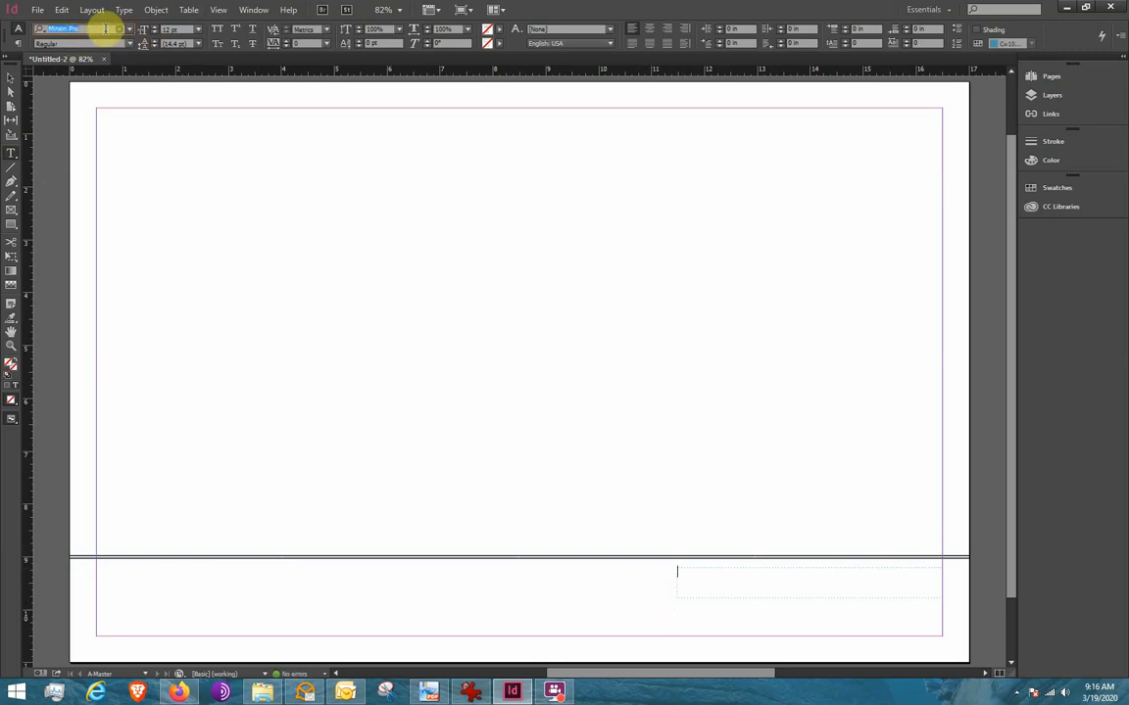
pyautogui.write('ce')
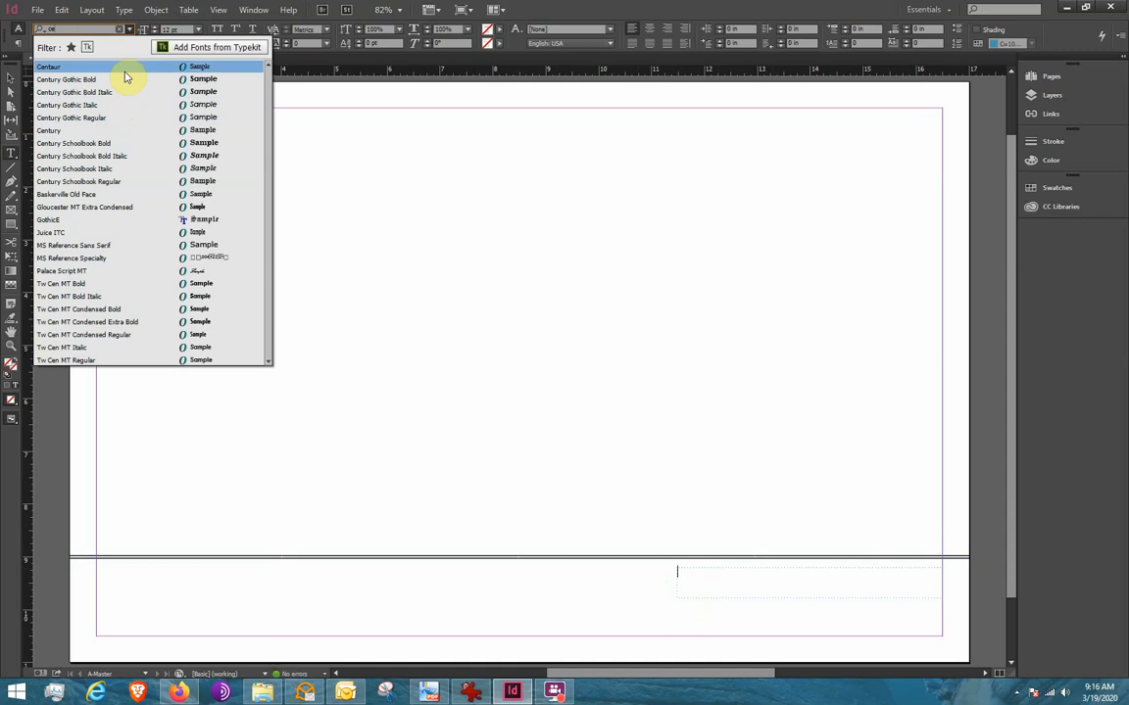
pyautogui.click(115, 117)
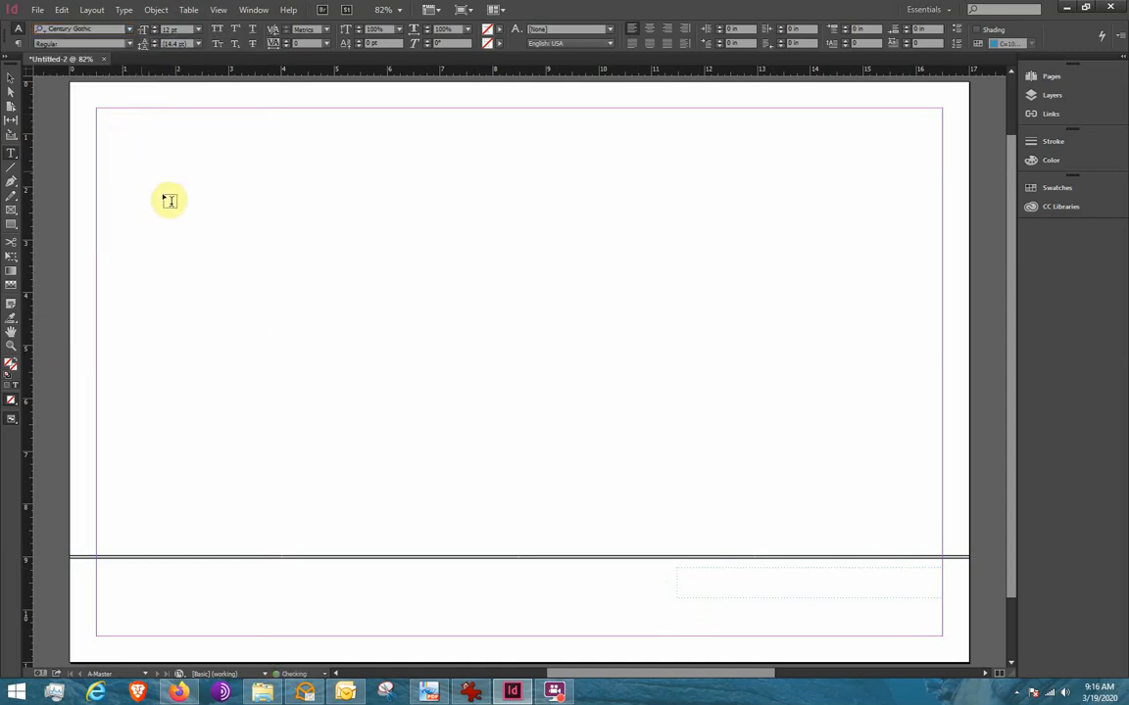
pyautogui.click(198, 29)
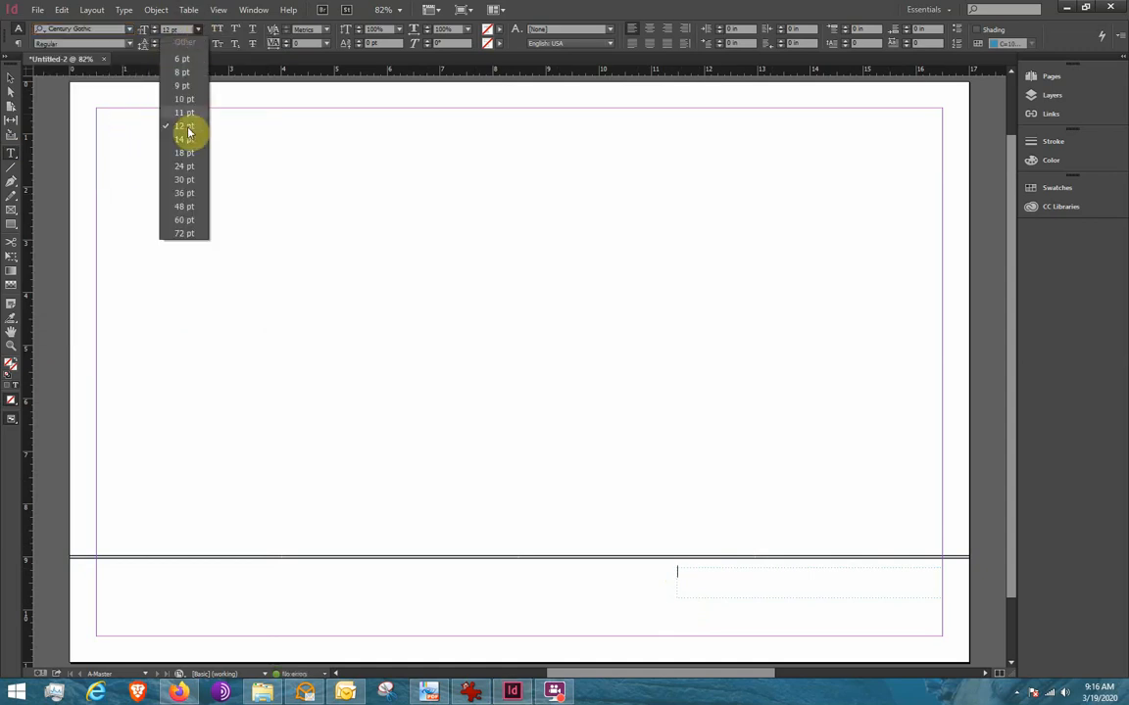
pyautogui.click(183, 195)
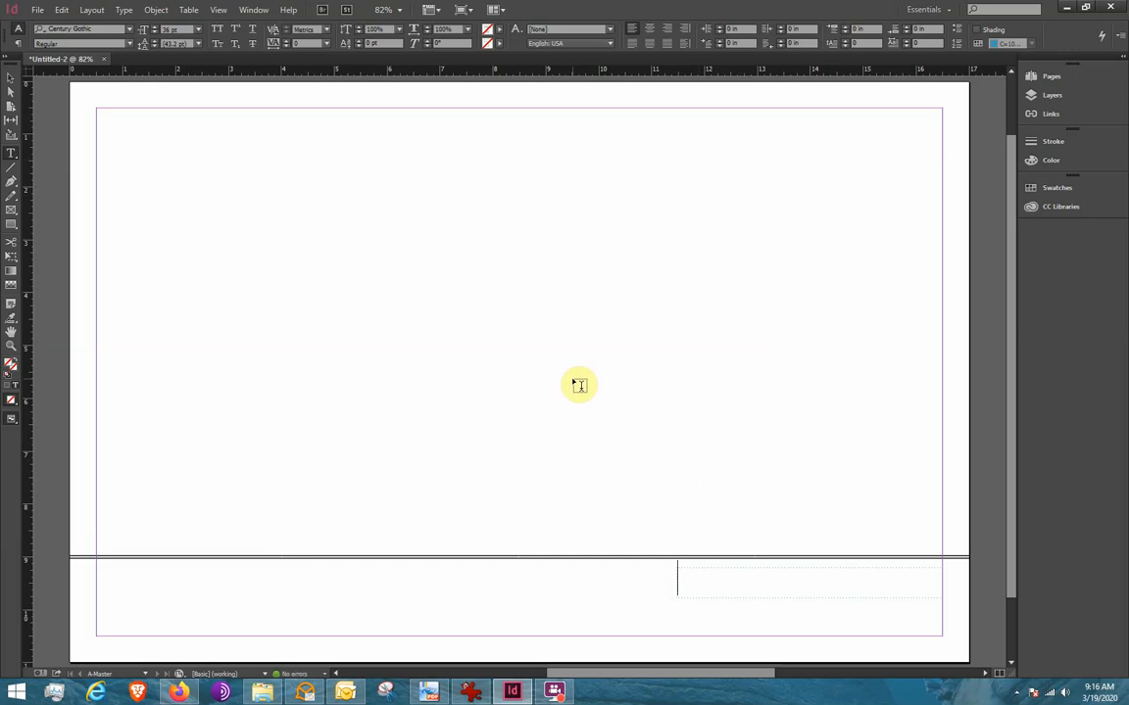
# - Enter "Placeholder Text" in the new text frame below the double line
pyautogui.write('{')
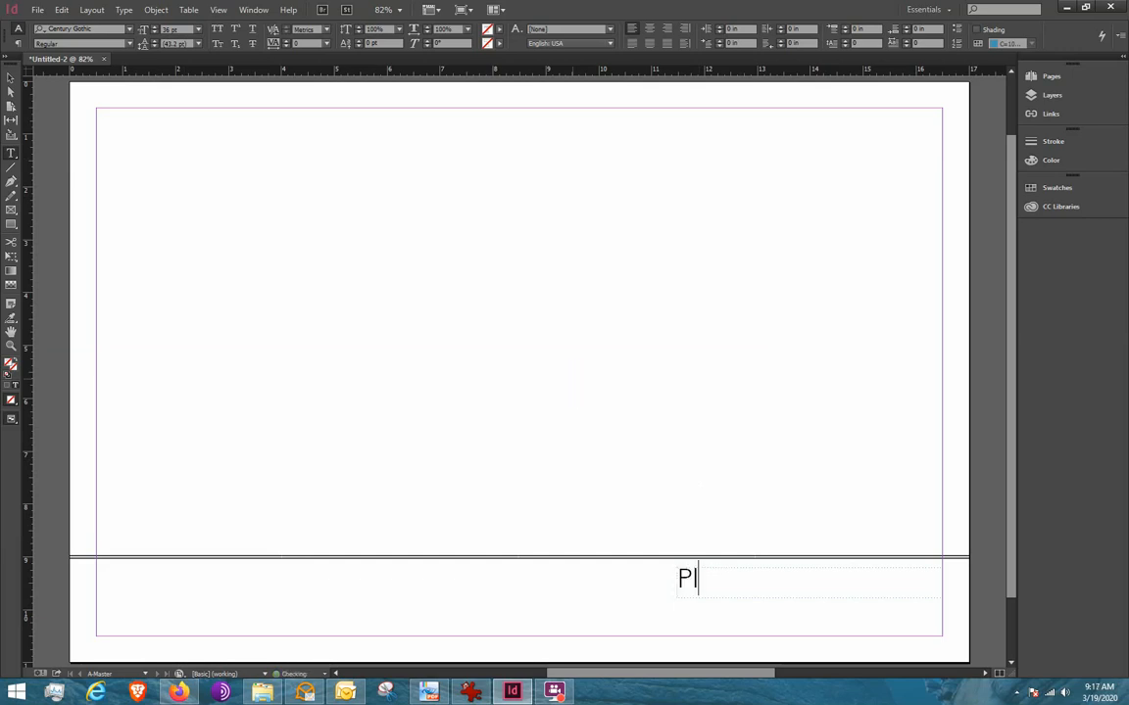
pyautogui.write('laceholde')
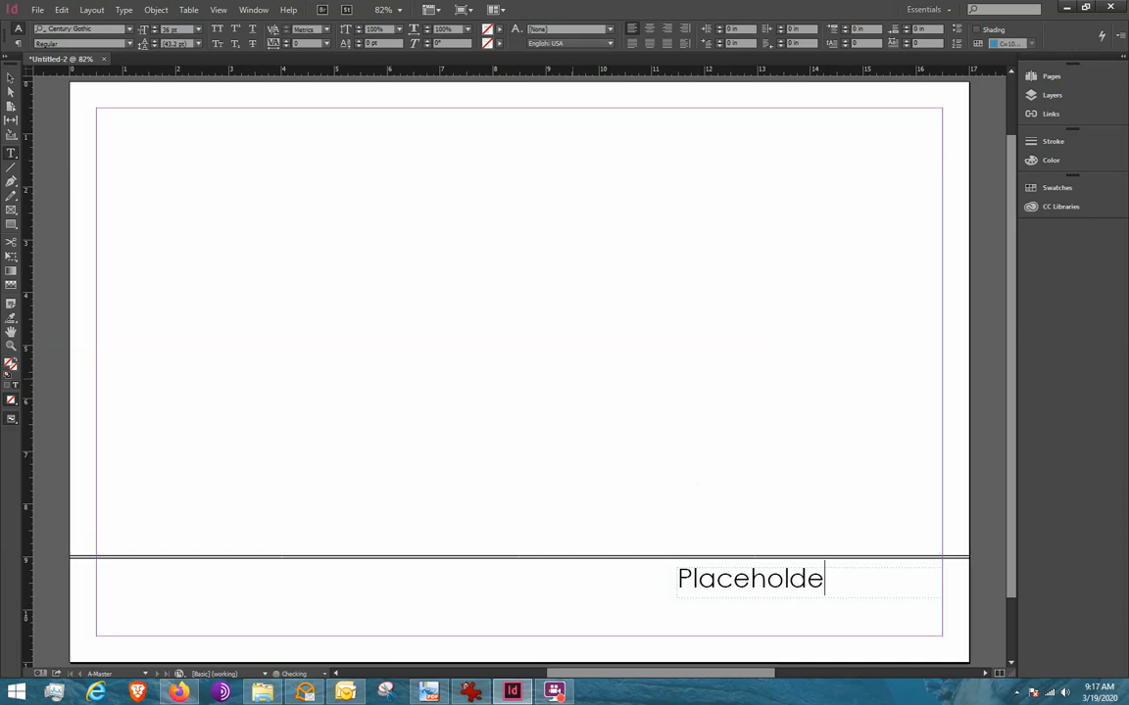
pyautogui.write('er Text')
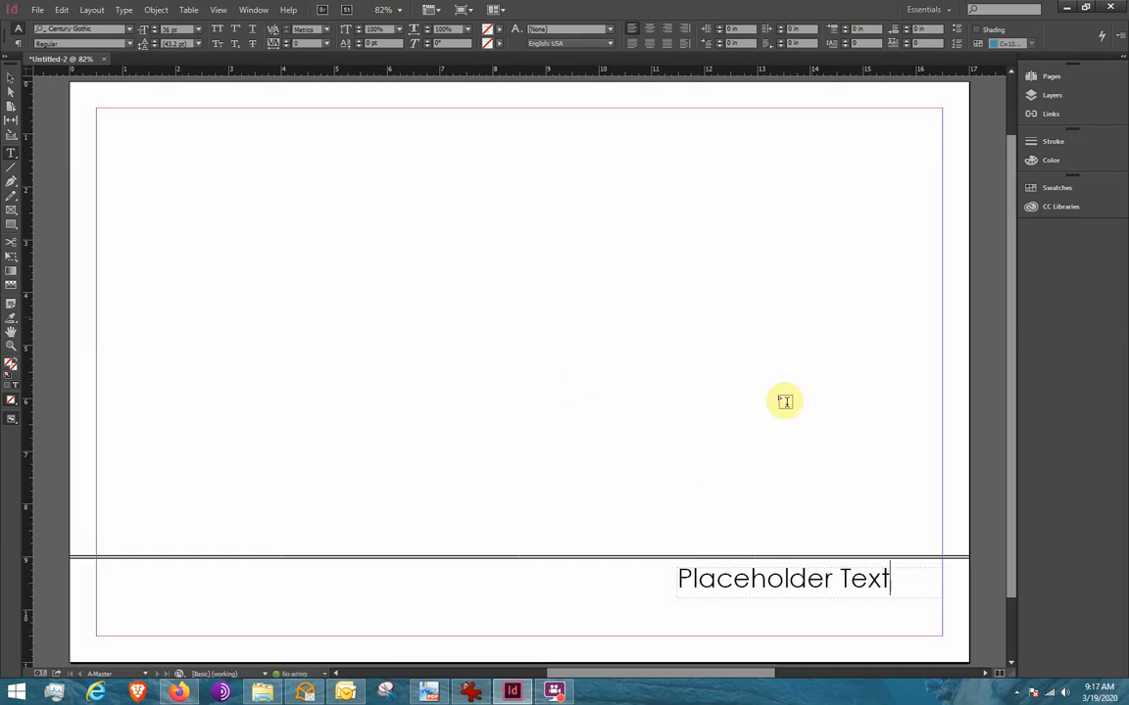
# - Set the placeholder text to 30 pt, align it right, and leave text editing with its frame selected
pyautogui.moveTo(893, 581); pyautogui.dragTo(575, 573)
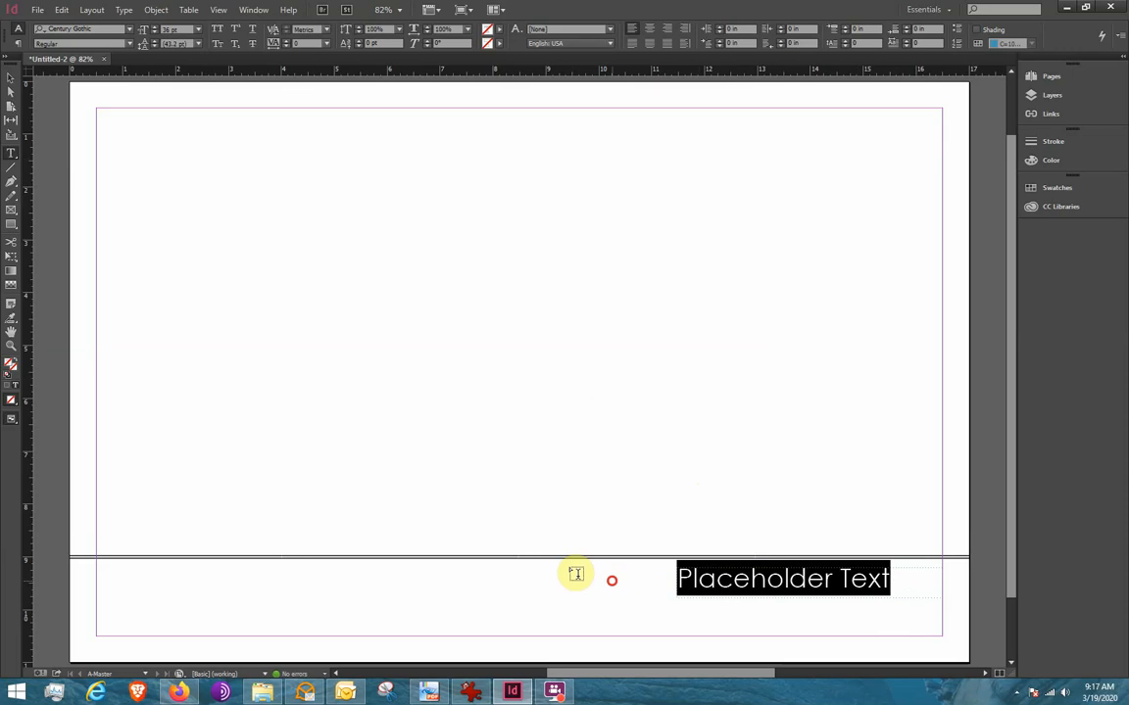
pyautogui.click(199, 30)
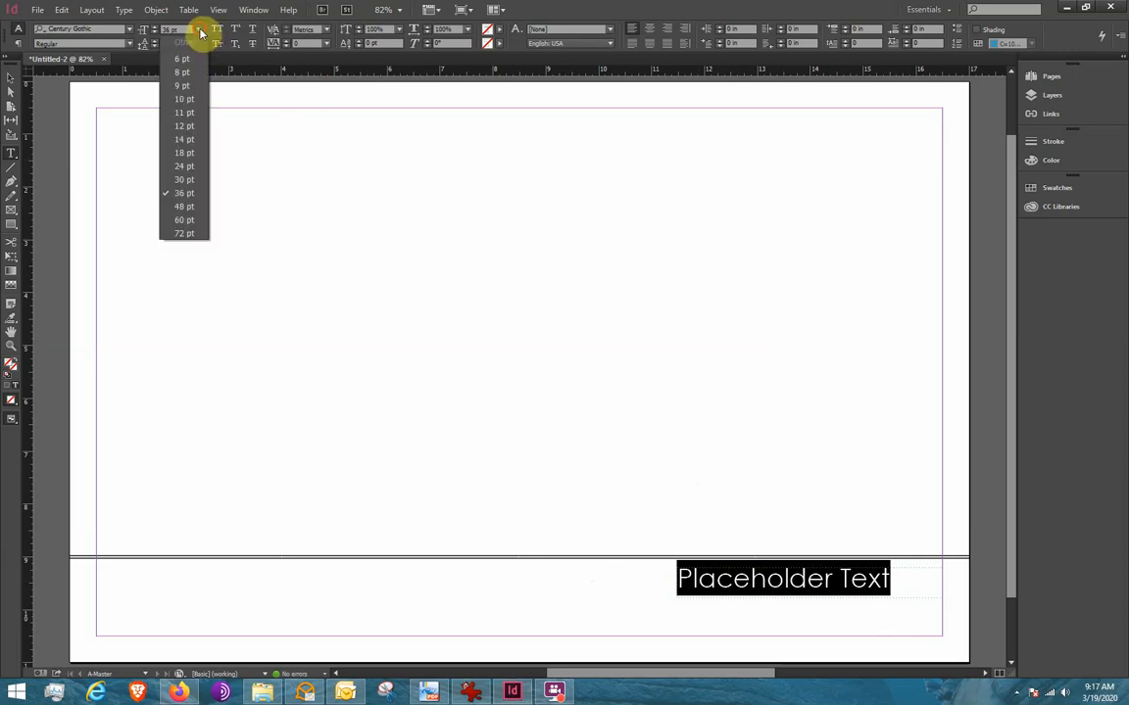
pyautogui.click(184, 179)
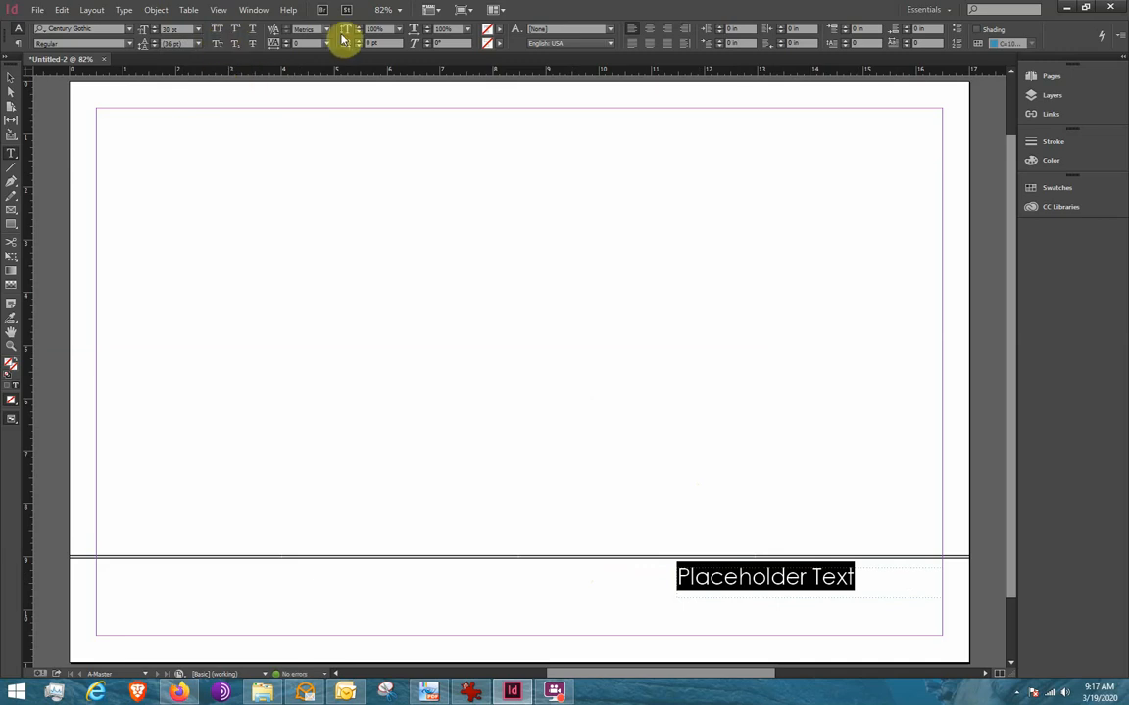
pyautogui.click(671, 32)
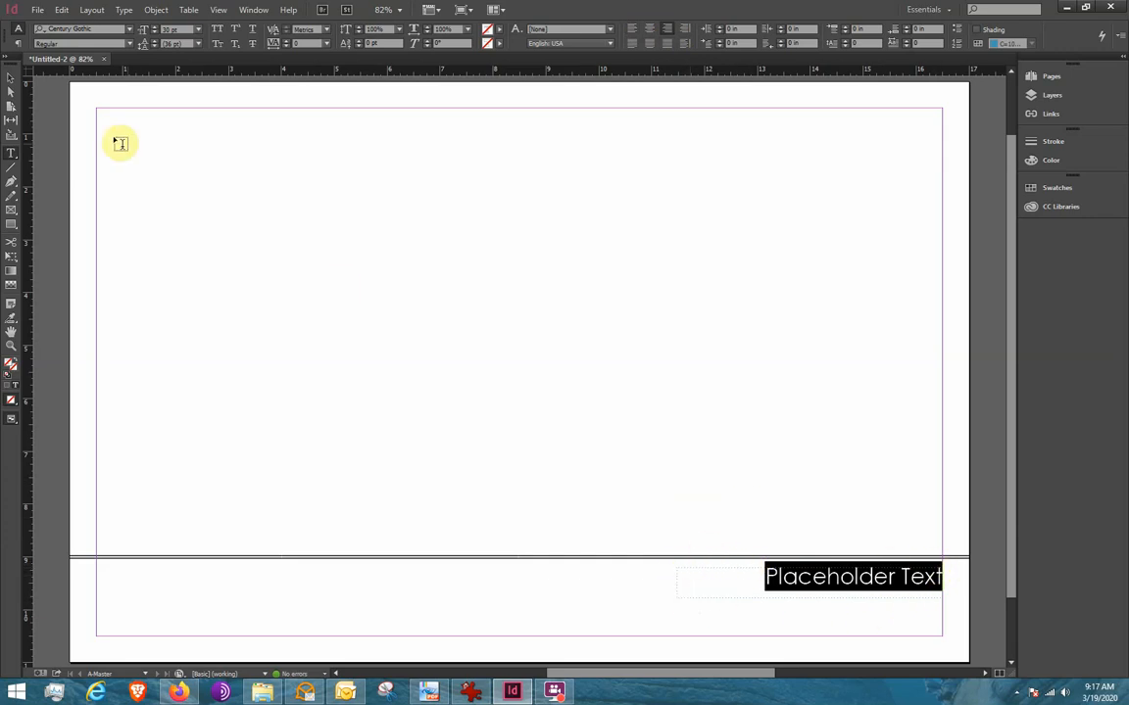
pyautogui.click(18, 81)
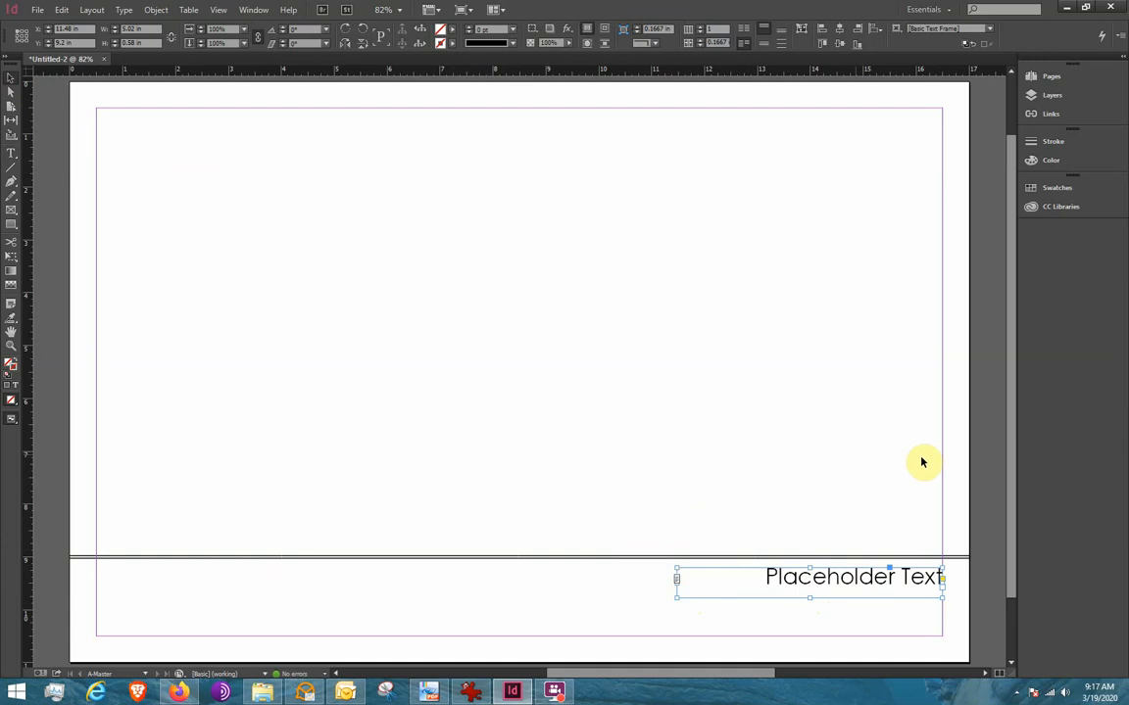
# - Leave A-Master and go to page 1 of the document
pyautogui.click(1055, 86)
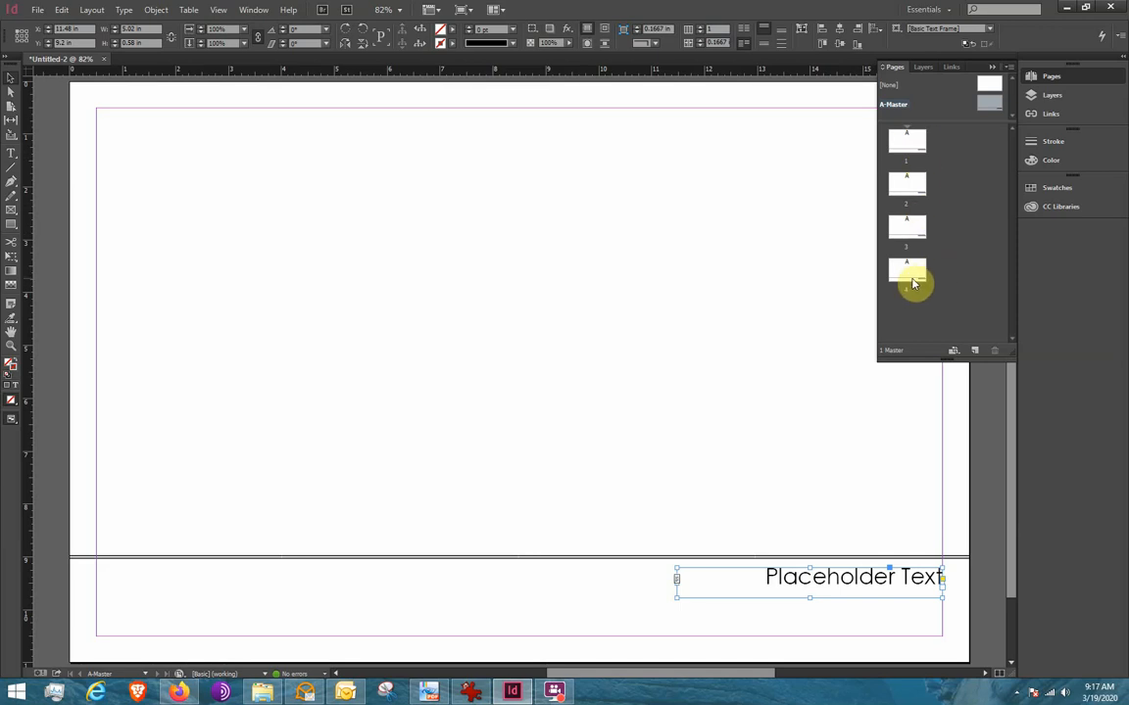
pyautogui.click(918, 150)
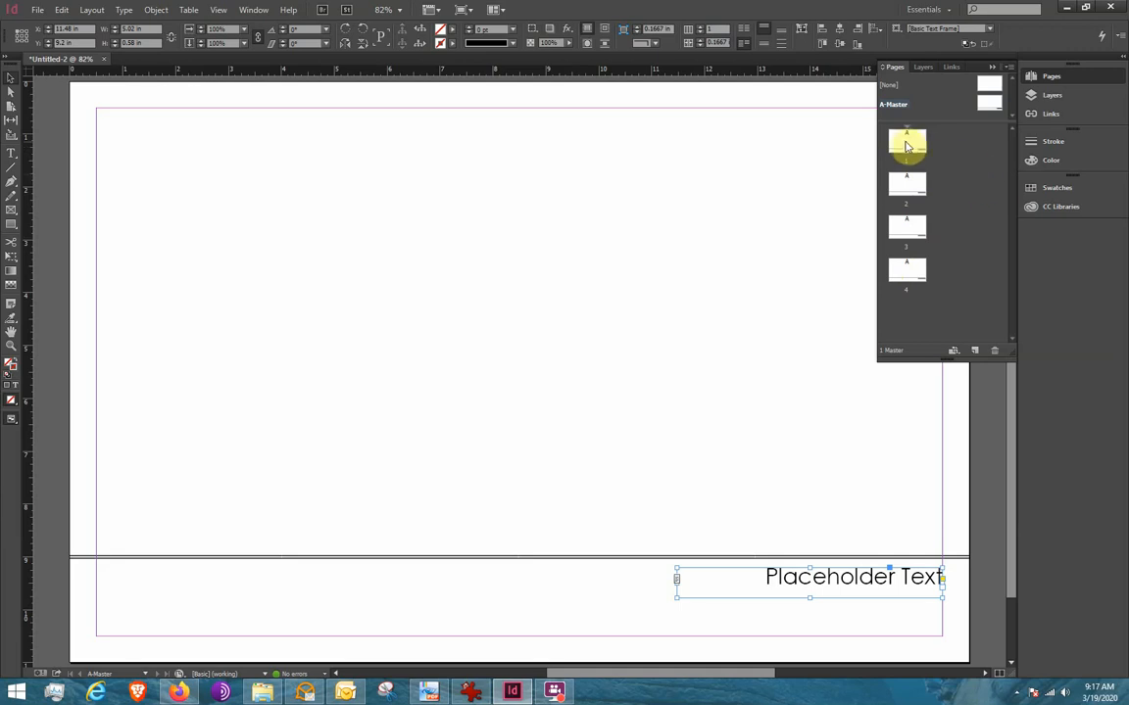
pyautogui.doubleClick(907, 145)
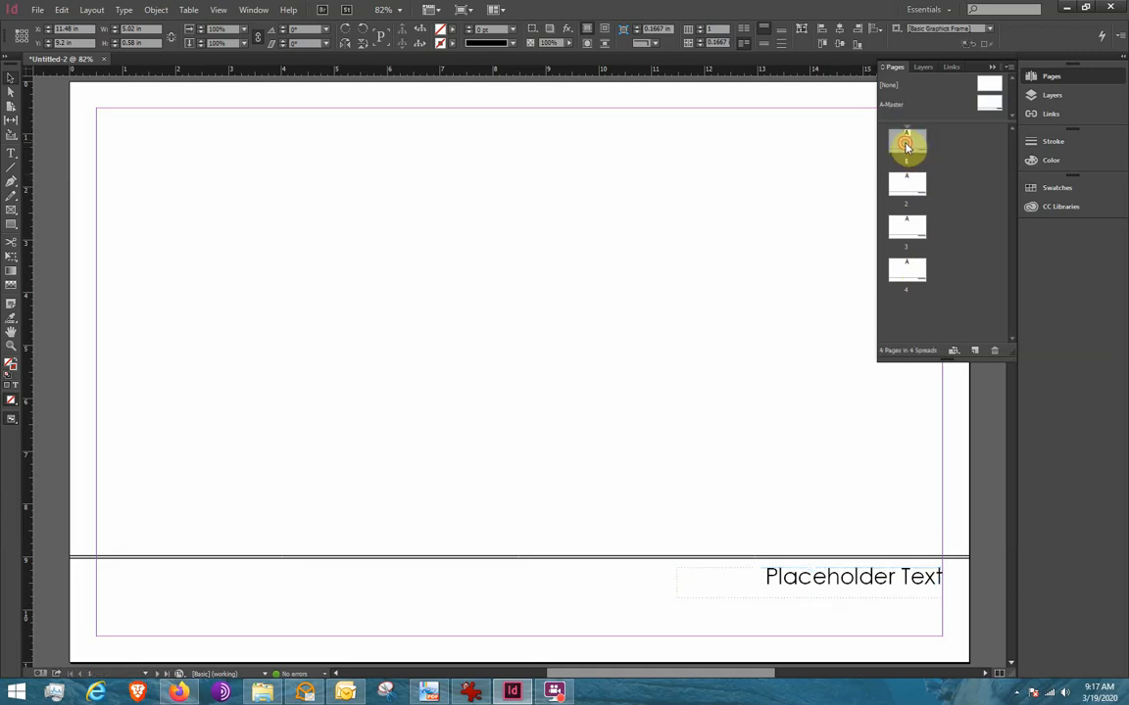